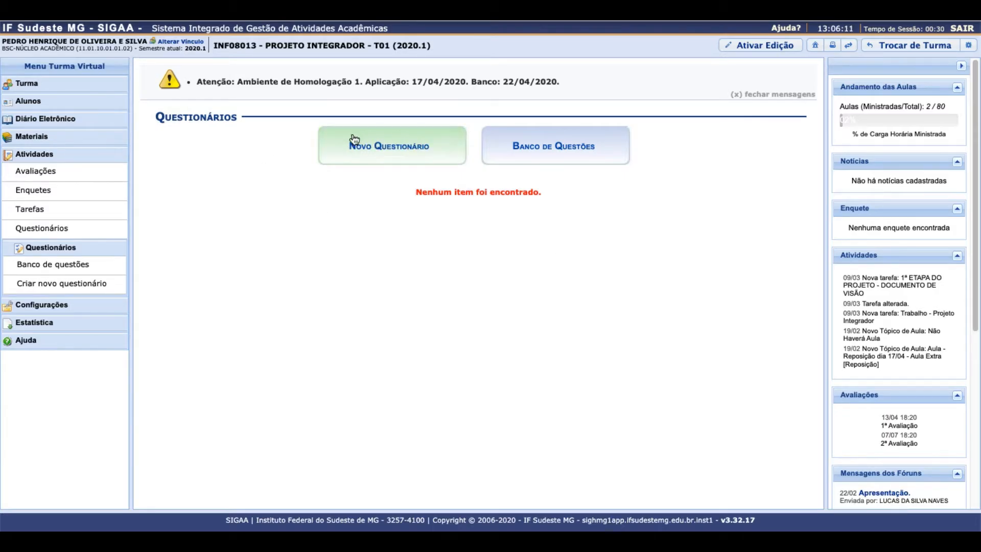
- Create a new questionnaire titled "Exercício Montagem e Manutenção de Computadores"
{"action": "left_click", "coordinate": [392, 163]}
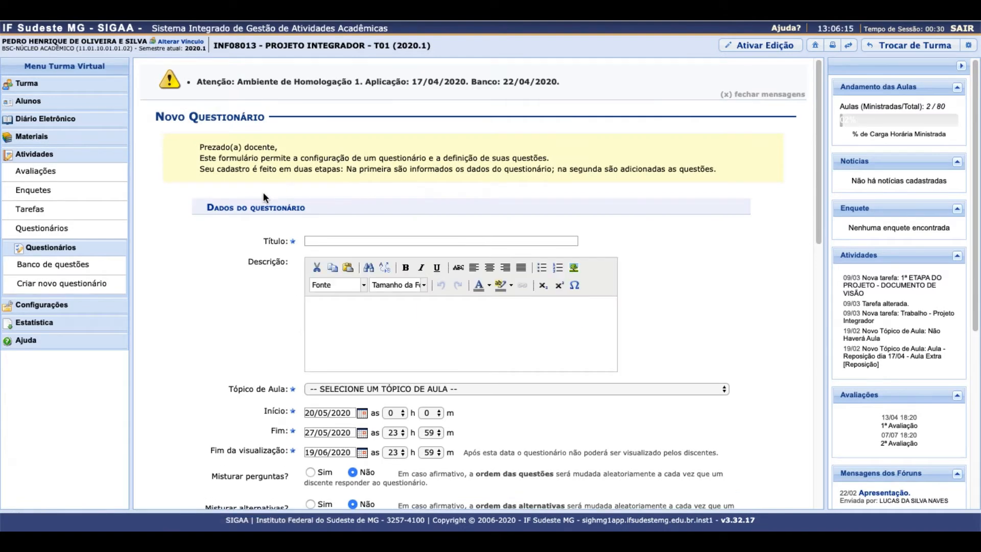
{"action": "scroll", "coordinate": [263, 194], "scroll_direction": "down", "scroll_amount": 1}
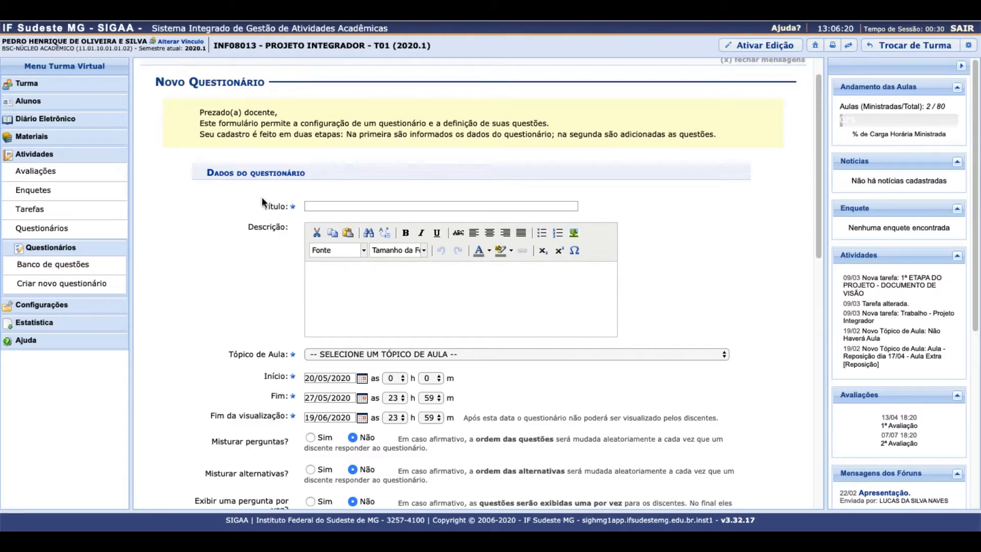
{"action": "left_click", "coordinate": [350, 204]}
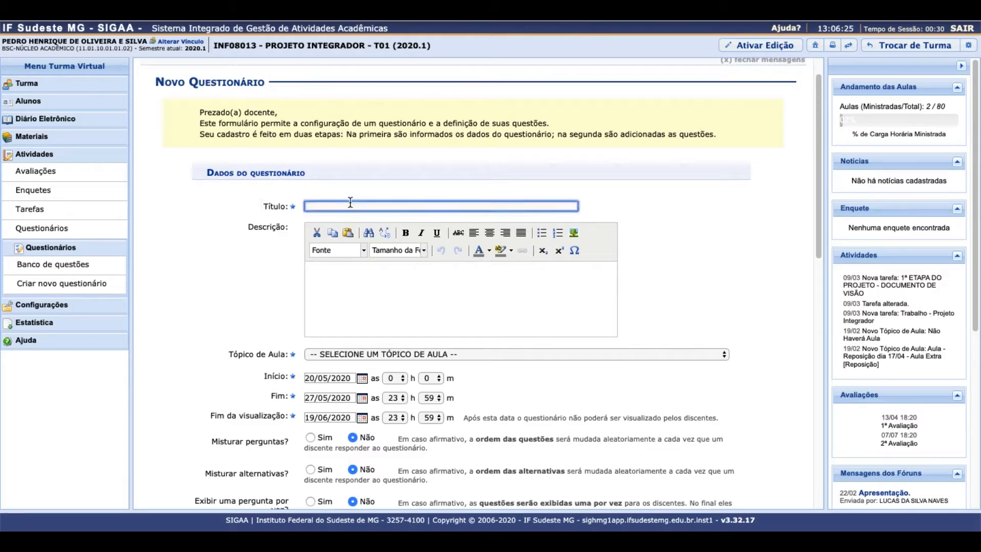
{"action": "type", "text": "Exercício Montagem e Manutenção de Computadores"}
{"action": "left_click", "coordinate": [417, 260]}
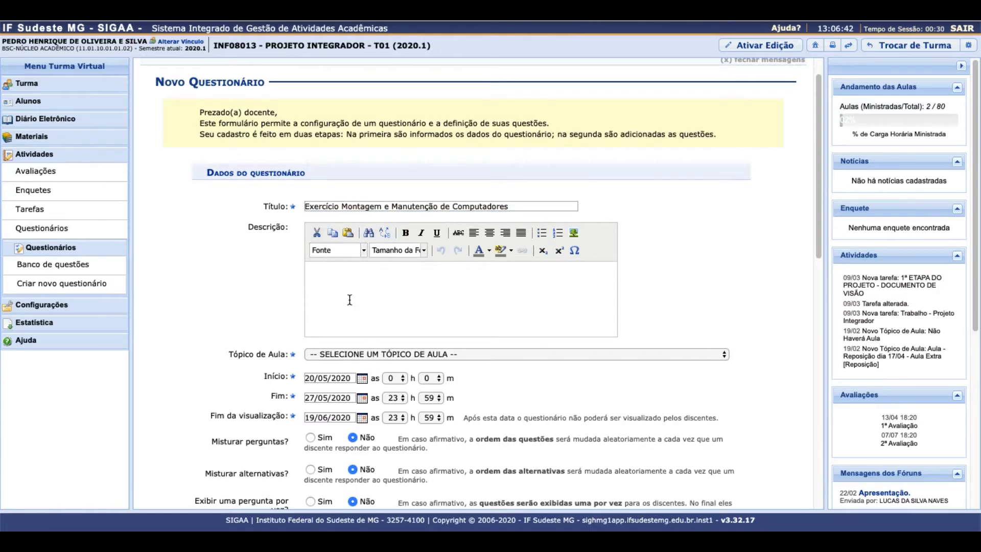
- Choose "Aula 01 - Apresentação da Disciplina - EAD" as the questionnaire's class topic
{"action": "scroll", "coordinate": [379, 248], "scroll_direction": "down", "scroll_amount": 1}
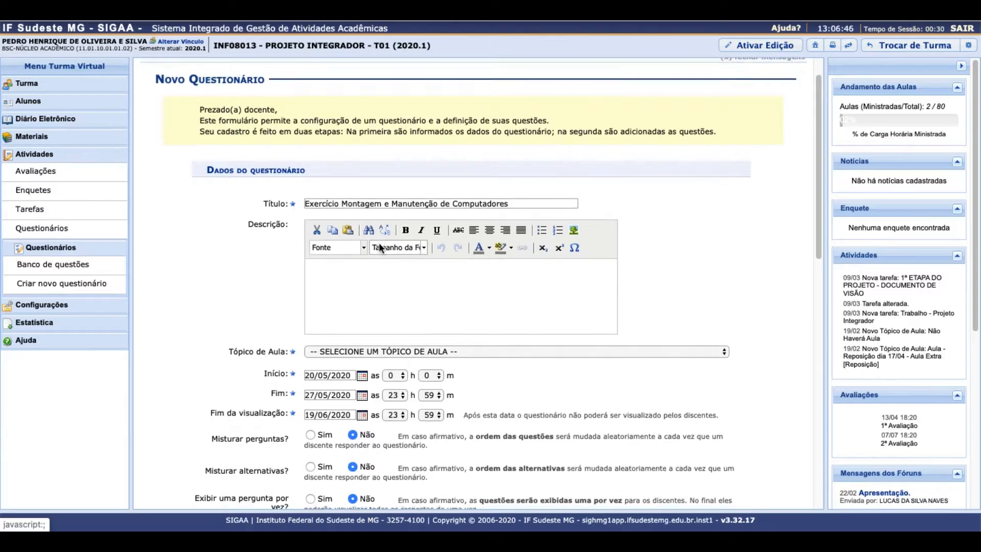
{"action": "scroll", "coordinate": [378, 247], "scroll_direction": "down", "scroll_amount": 2}
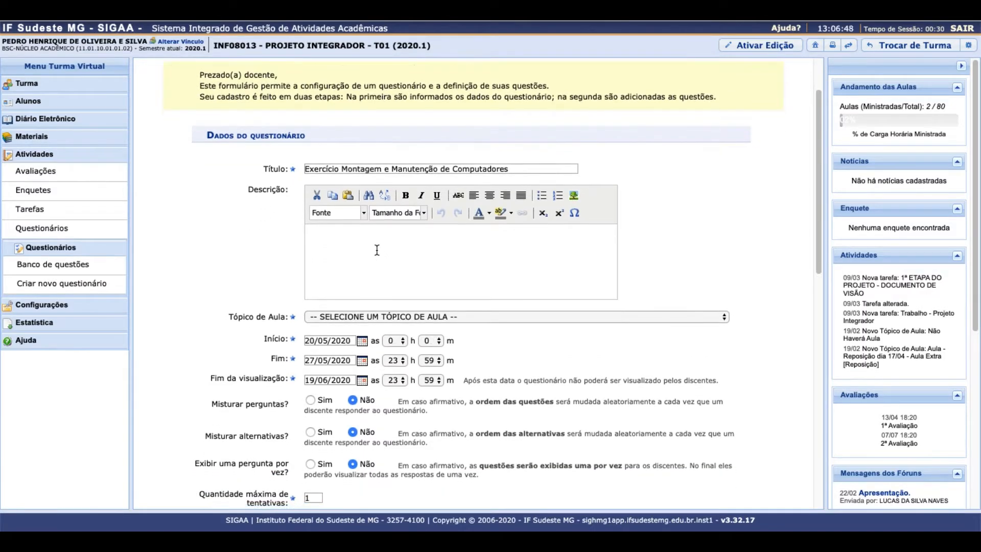
{"action": "scroll", "coordinate": [377, 250], "scroll_direction": "down", "scroll_amount": 2}
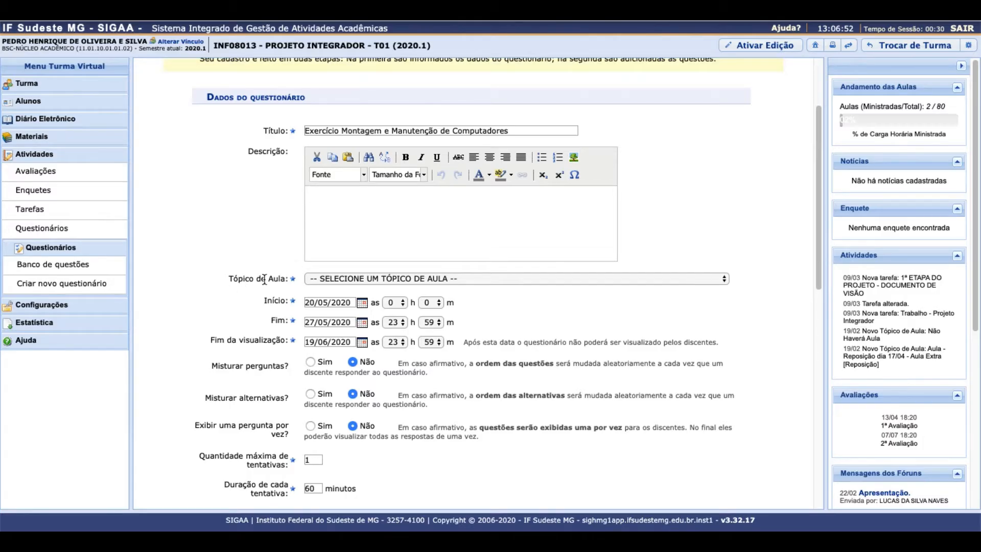
{"action": "left_click", "coordinate": [433, 276]}
{"action": "left_click", "coordinate": [450, 289]}
- Keep the questionnaire's start date and set its start hour to 12
{"action": "scroll", "coordinate": [314, 277], "scroll_direction": "down", "scroll_amount": 4}
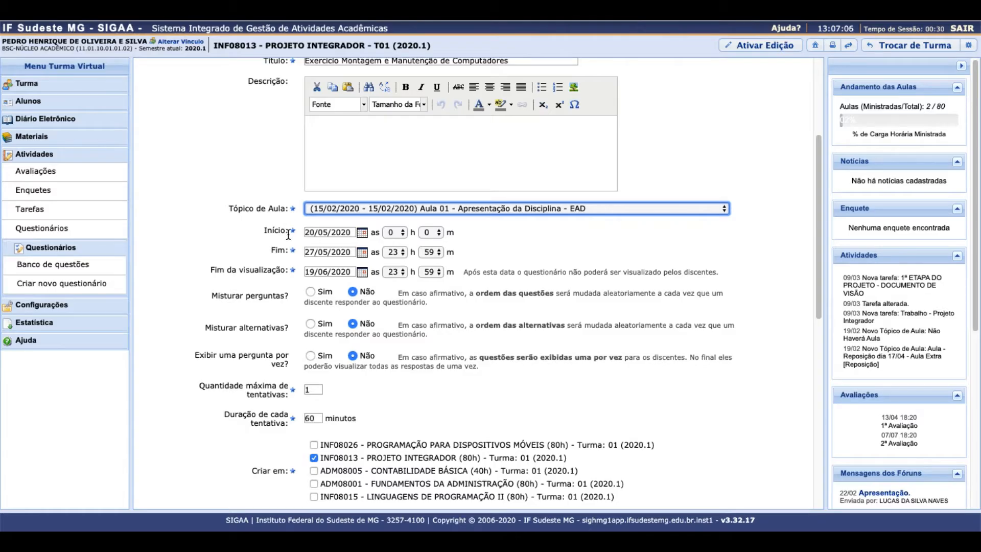
{"action": "left_click", "coordinate": [362, 233]}
{"action": "left_click", "coordinate": [517, 249]}
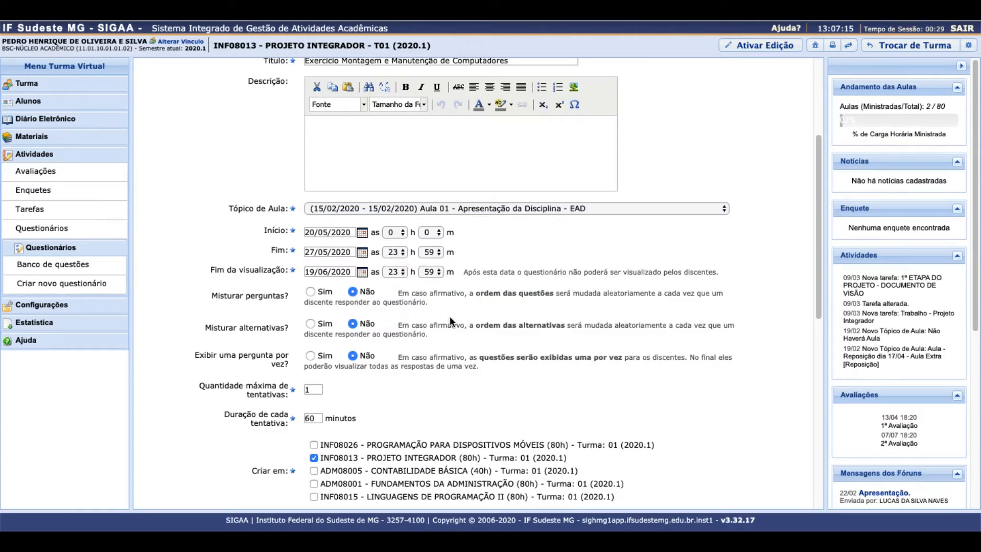
{"action": "left_click", "coordinate": [398, 233]}
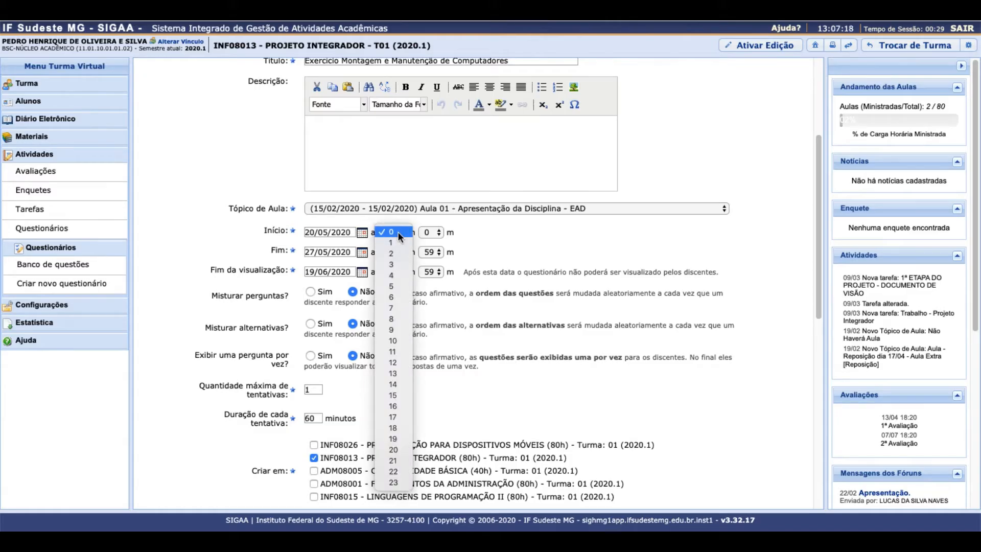
{"action": "left_click", "coordinate": [393, 362]}
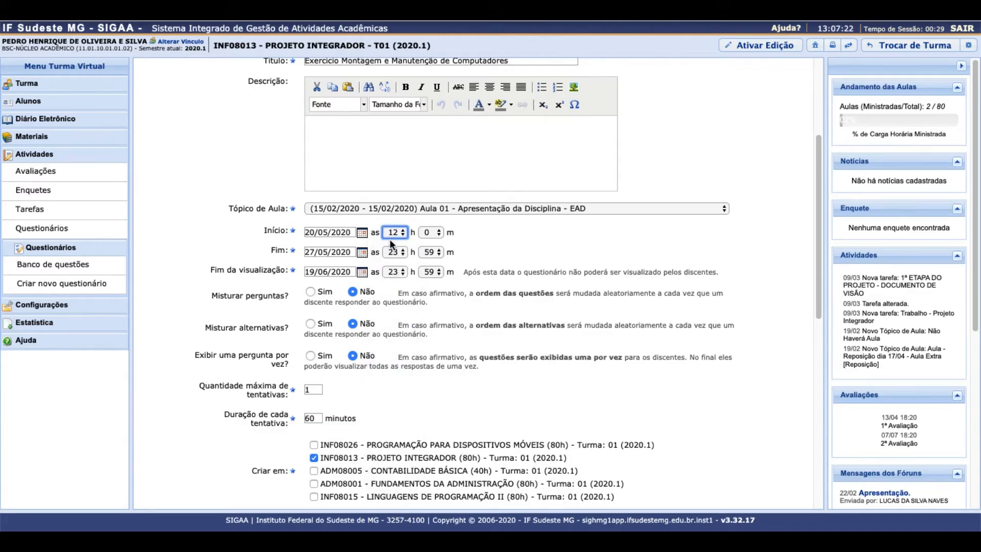
- Set the questionnaire's end date to 27/05/2020 and its end-of-viewing date to 07/07/2020
{"action": "left_click", "coordinate": [361, 252]}
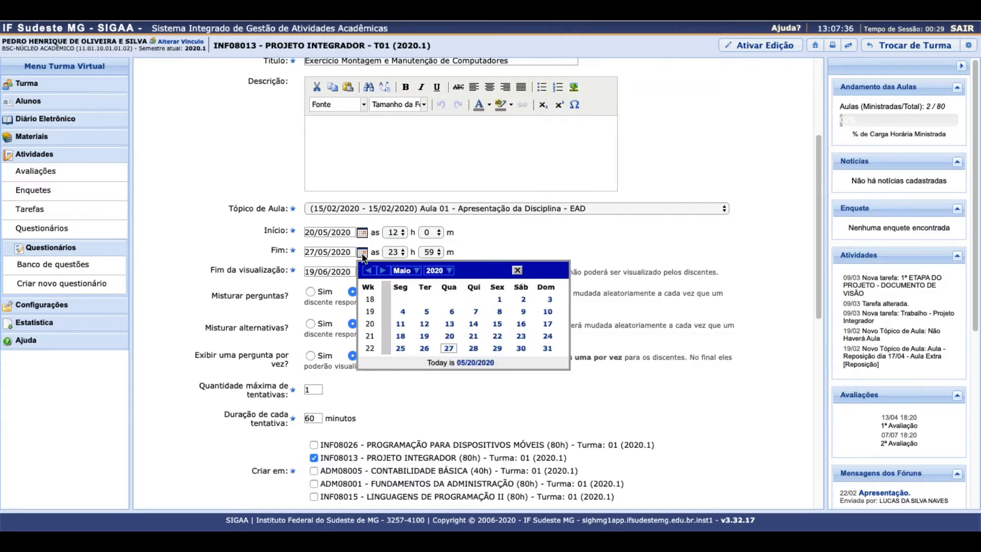
{"action": "left_click", "coordinate": [449, 350]}
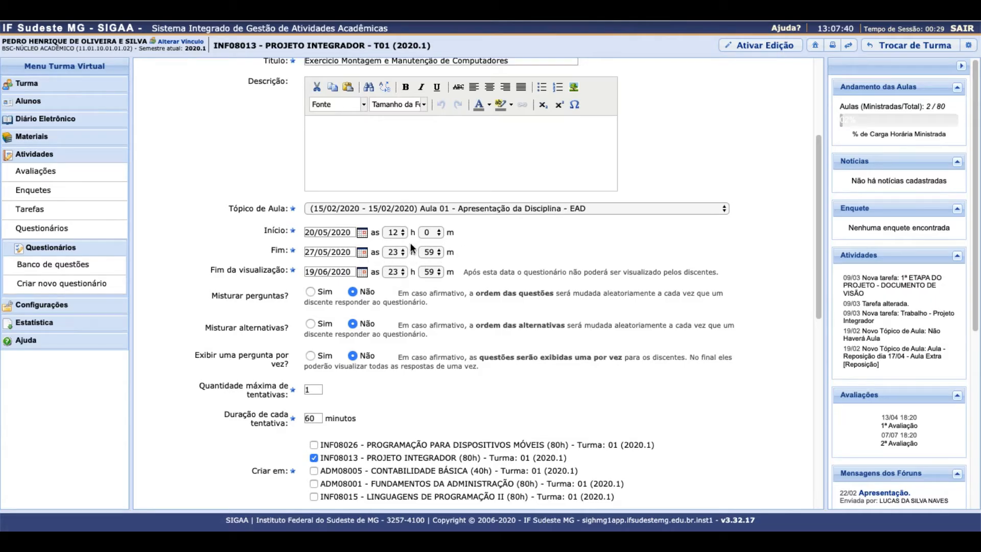
{"action": "scroll", "coordinate": [384, 267], "scroll_direction": "down", "scroll_amount": 1}
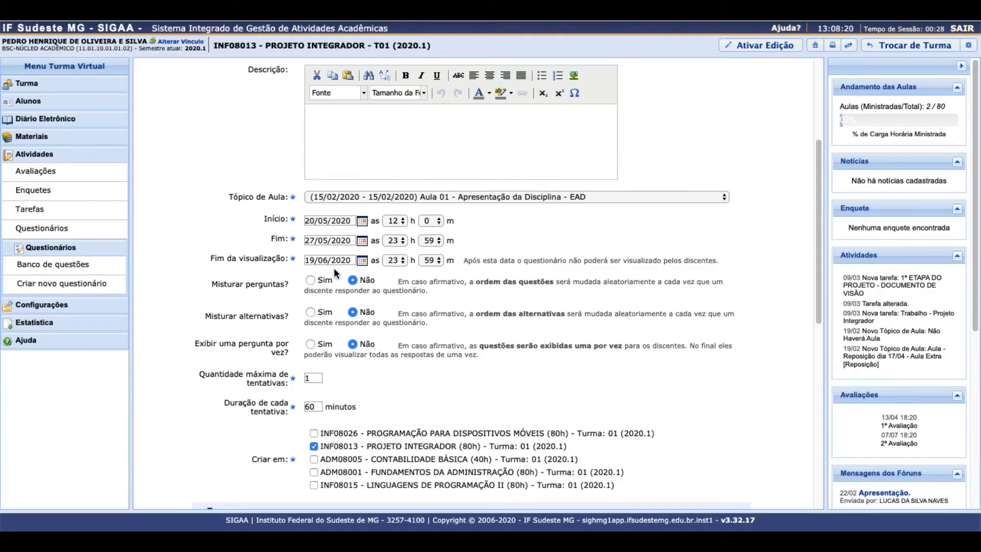
{"action": "left_click", "coordinate": [361, 261]}
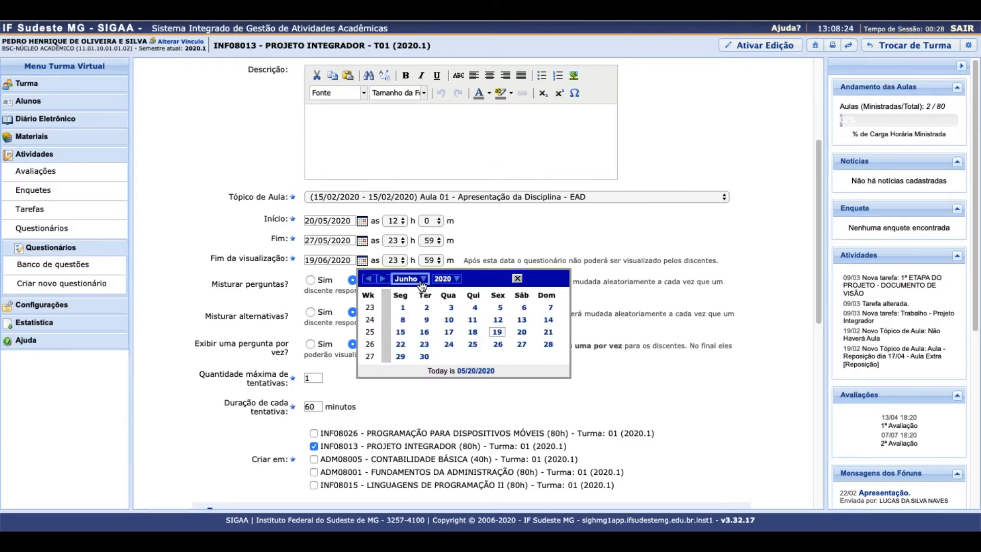
{"action": "left_click", "coordinate": [406, 278]}
{"action": "left_click", "coordinate": [404, 366]}
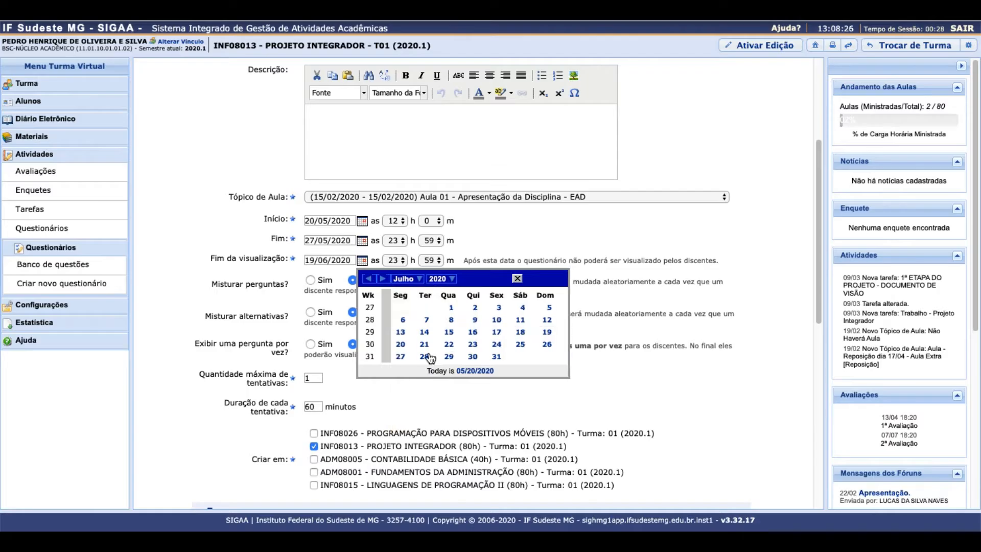
{"action": "left_click", "coordinate": [427, 321]}
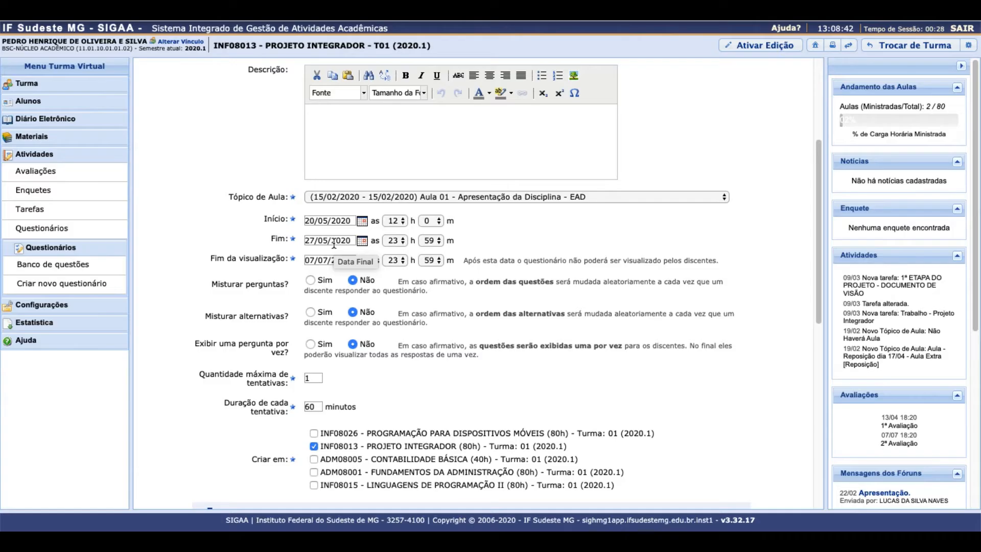
- Enable shuffling of both the questions and the answer alternatives
{"action": "scroll", "coordinate": [451, 295], "scroll_direction": "down", "scroll_amount": 1}
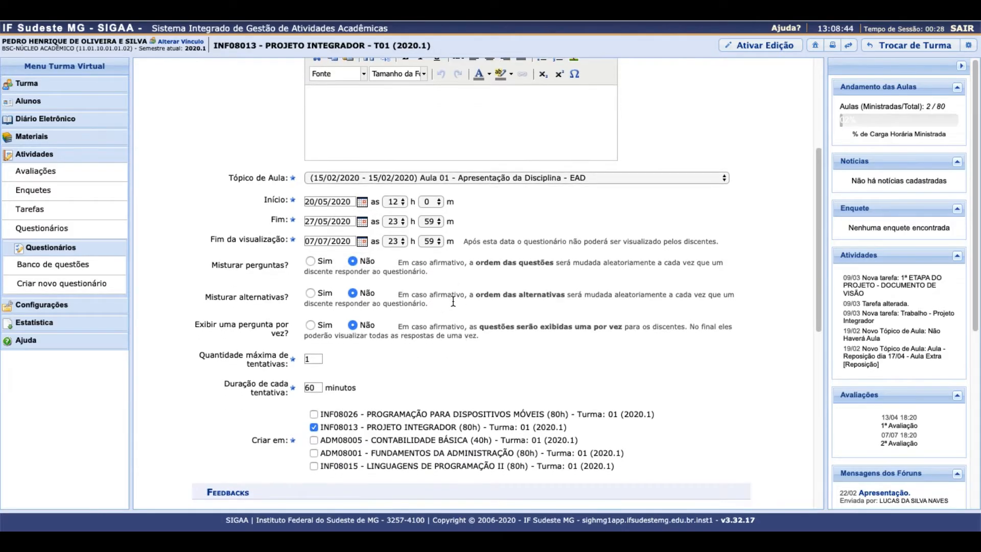
{"action": "scroll", "coordinate": [318, 280], "scroll_direction": "down", "scroll_amount": 1}
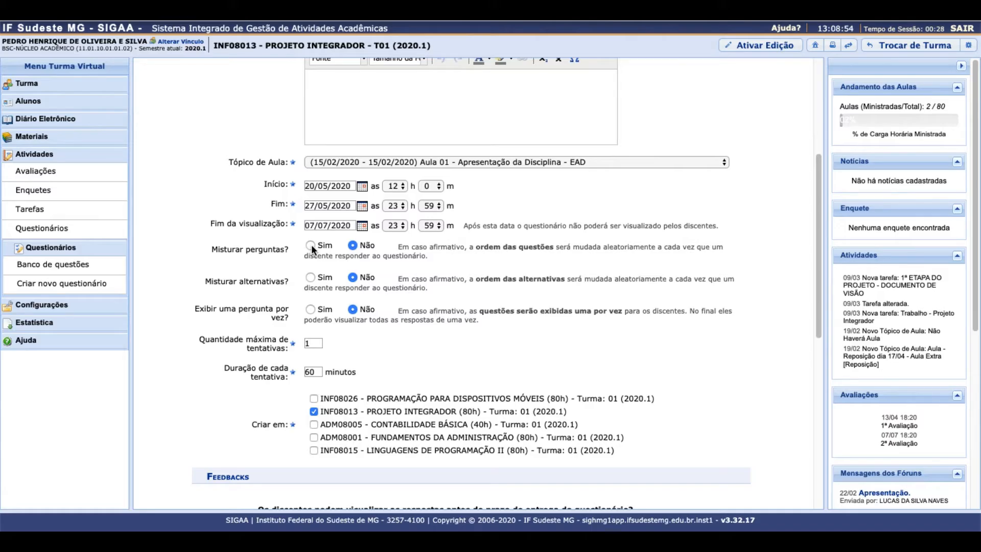
{"action": "left_click", "coordinate": [312, 246]}
{"action": "scroll", "coordinate": [311, 248], "scroll_direction": "down", "scroll_amount": 1}
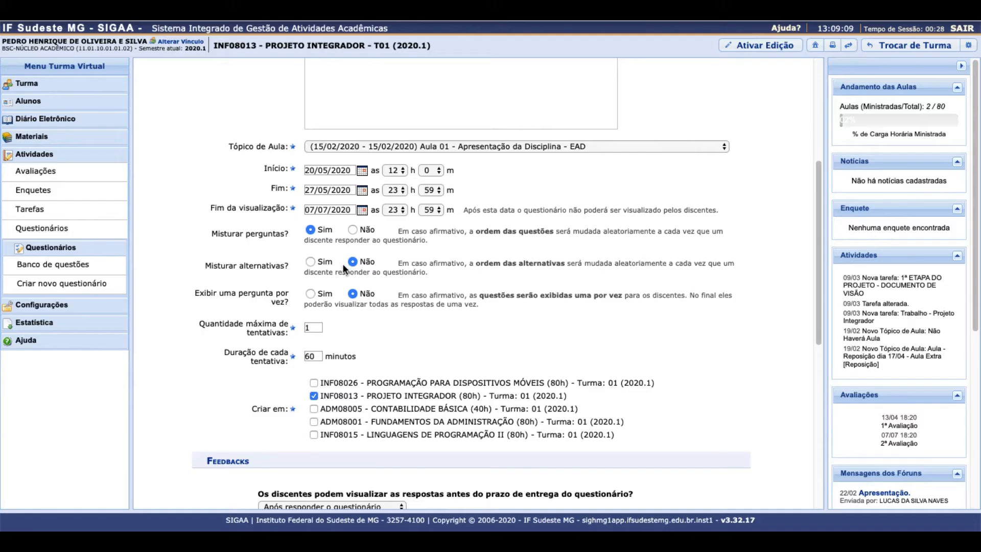
{"action": "left_click", "coordinate": [310, 262]}
- Try the option of displaying one question at a time, then return it to Não
{"action": "scroll", "coordinate": [311, 265], "scroll_direction": "down", "scroll_amount": 1}
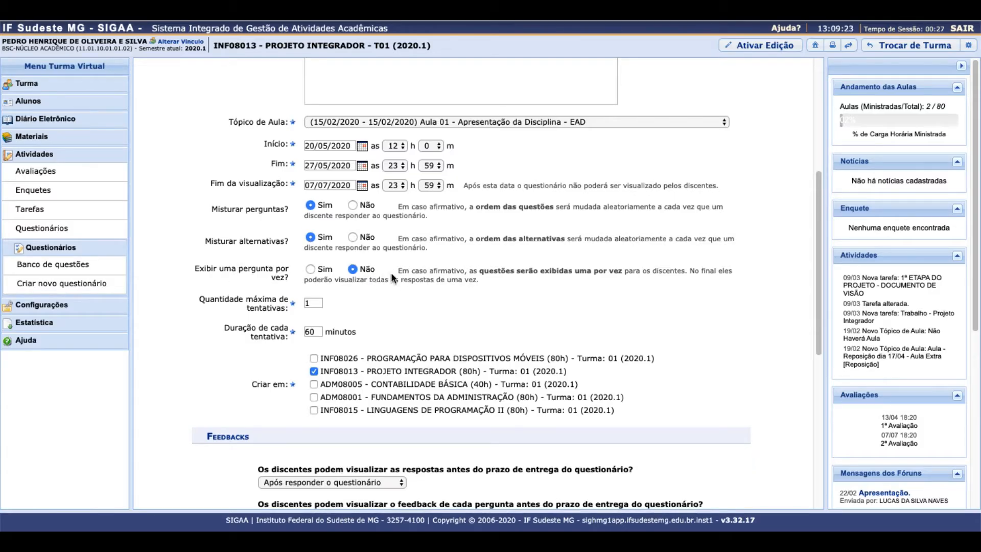
{"action": "left_click", "coordinate": [311, 269]}
{"action": "left_click", "coordinate": [361, 269]}
{"action": "left_click", "coordinate": [311, 268]}
{"action": "left_click", "coordinate": [354, 269]}
- Try a maximum of 2 attempts and view the available grade-averaging methods without changing the selection
{"action": "scroll", "coordinate": [354, 271], "scroll_direction": "down", "scroll_amount": 2}
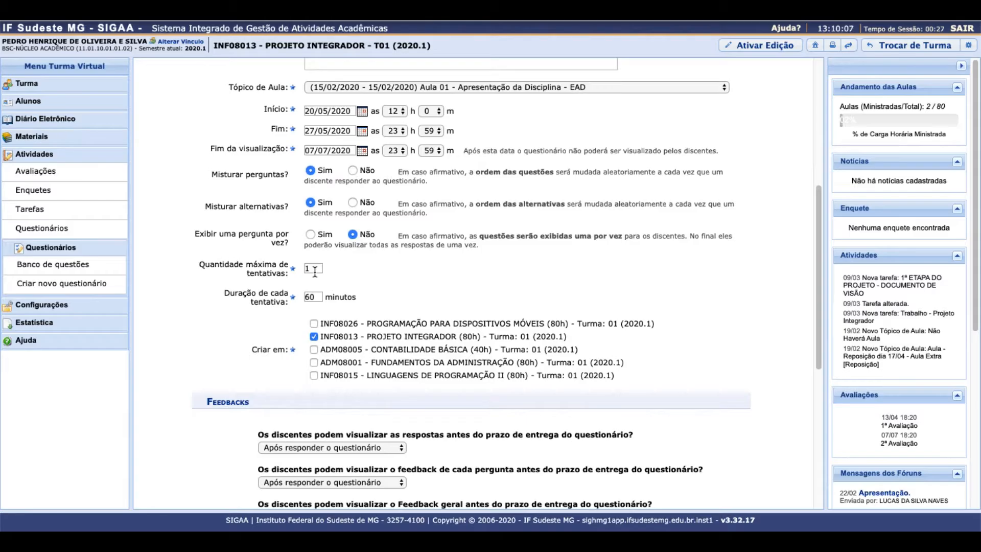
{"action": "double_click", "coordinate": [315, 272]}
{"action": "type", "text": "2"}
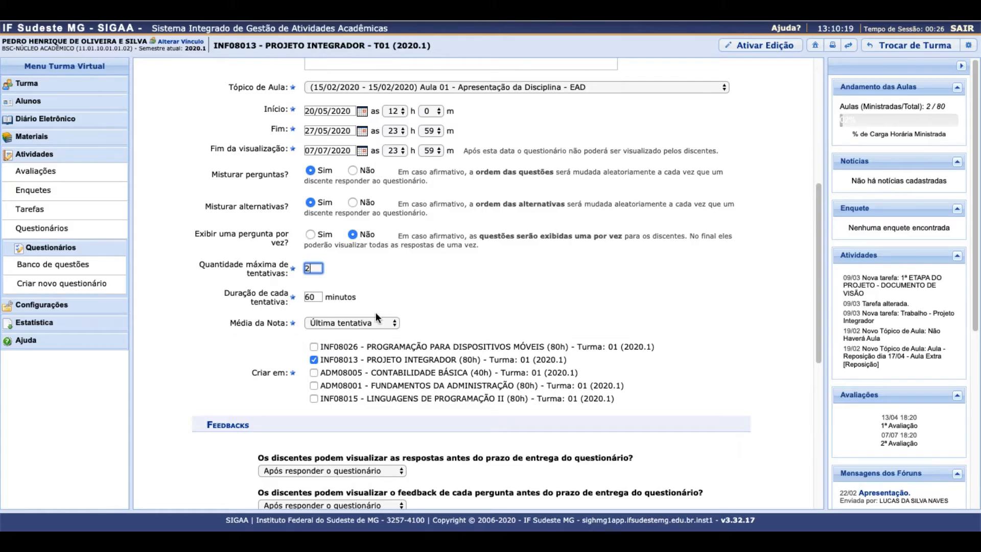
{"action": "left_click", "coordinate": [393, 323]}
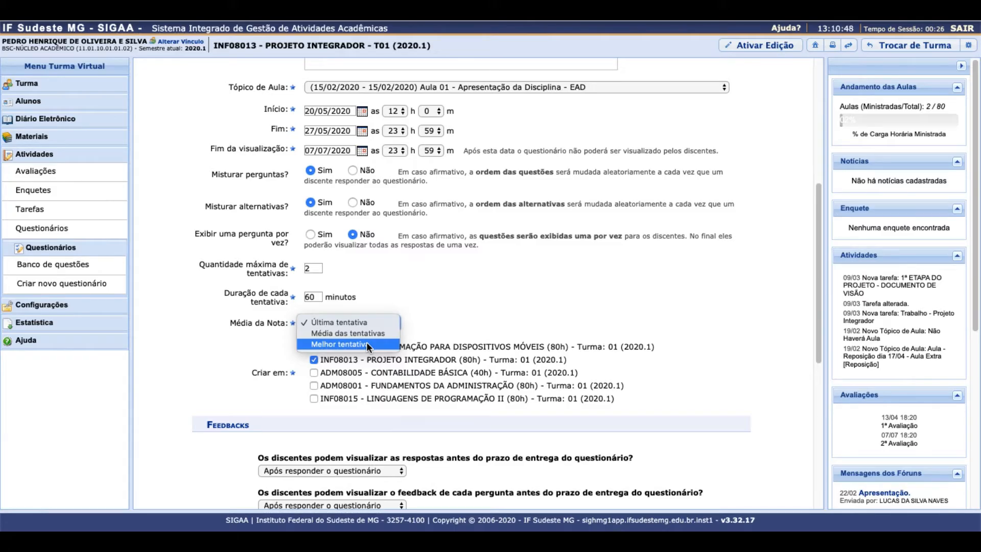
{"action": "left_click", "coordinate": [456, 291]}
- Set the maximum number of attempts back to 1
{"action": "left_click", "coordinate": [315, 267]}
{"action": "double_click", "coordinate": [316, 268]}
{"action": "type", "text": "1"}
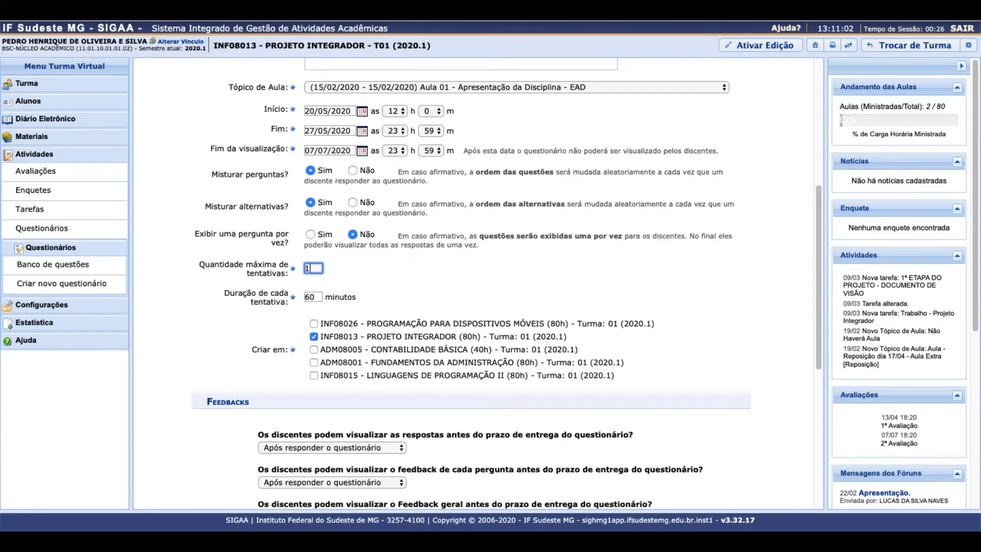
{"action": "left_click", "coordinate": [312, 298]}
{"action": "scroll", "coordinate": [267, 311], "scroll_direction": "down", "scroll_amount": 1}
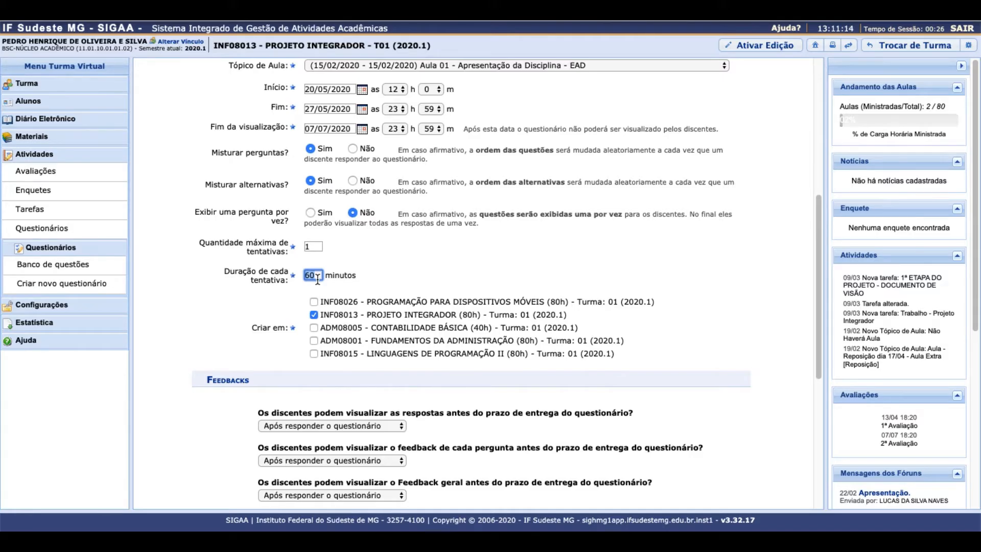
{"action": "left_click", "coordinate": [274, 284]}
{"action": "left_click_drag", "start_coordinate": [325, 275], "coordinate": [365, 276]}
{"action": "scroll", "coordinate": [357, 276], "scroll_direction": "down", "scroll_amount": 1}
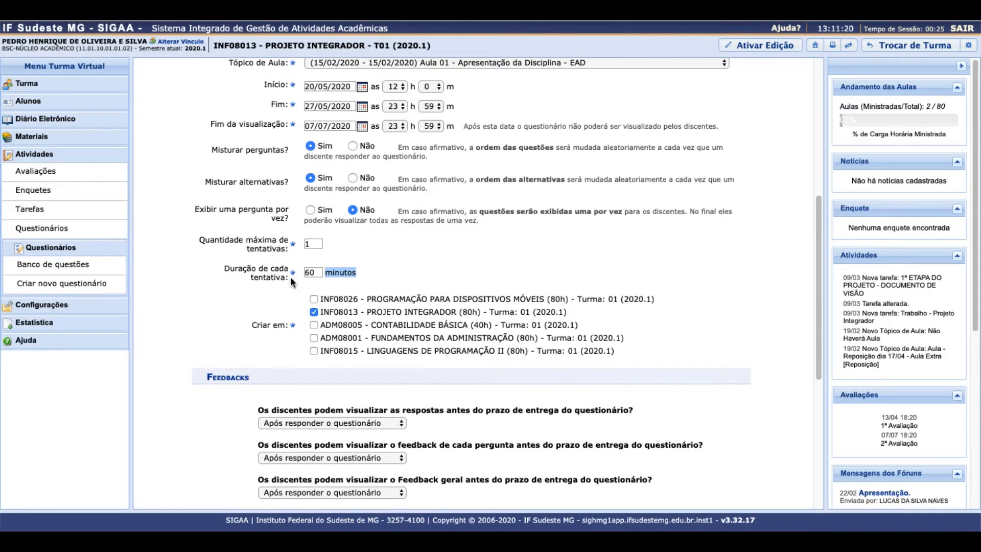
- Adjust the target classes so the questionnaire is created only in ADM08005 - CONTABILIDADE BÁSICA
{"action": "scroll", "coordinate": [337, 266], "scroll_direction": "down", "scroll_amount": 3}
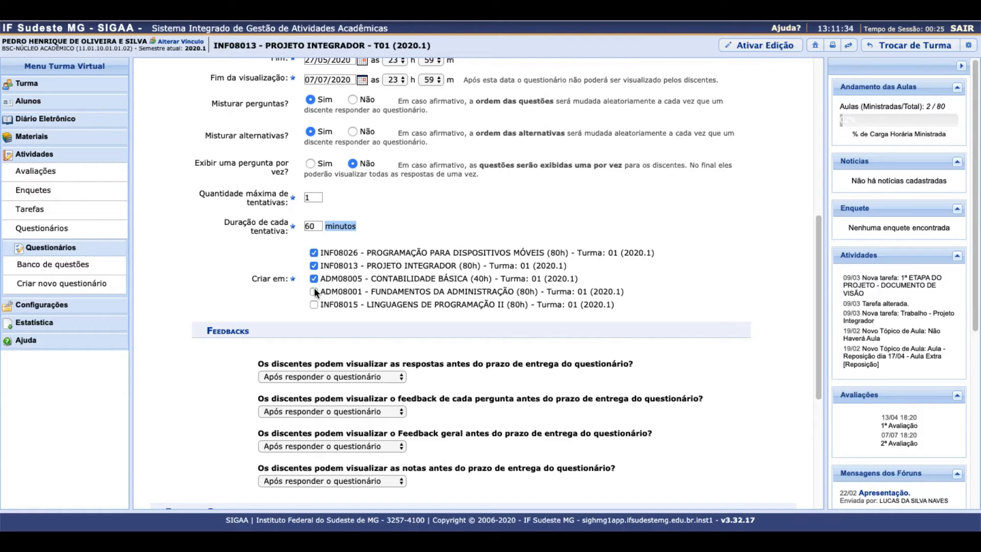
{"action": "left_click", "coordinate": [313, 291]}
{"action": "left_click", "coordinate": [313, 305]}
{"action": "left_click", "coordinate": [314, 266]}
- Examine the feedback visibility settings and the options for when students can view the answers before the deadline
{"action": "scroll", "coordinate": [391, 270], "scroll_direction": "down", "scroll_amount": 5}
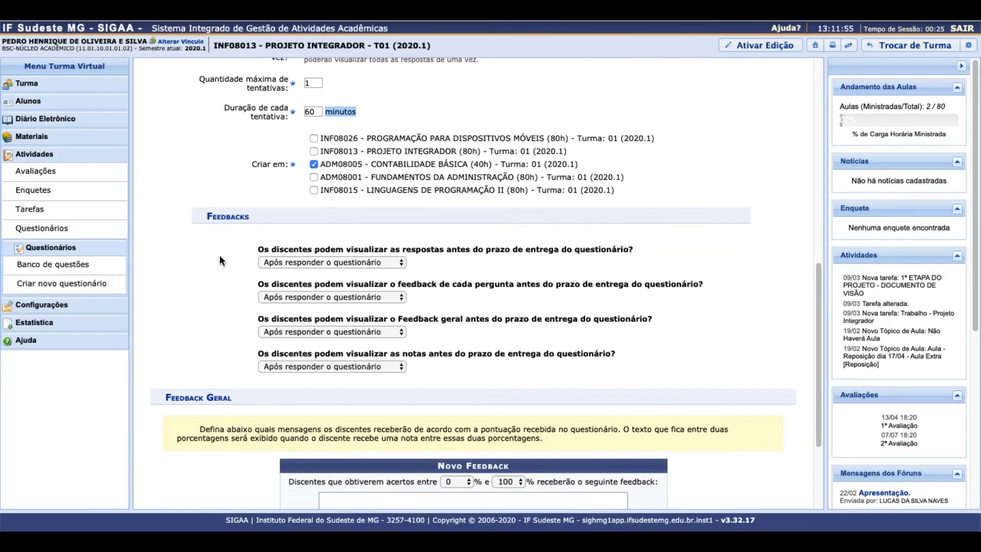
{"action": "scroll", "coordinate": [223, 255], "scroll_direction": "down", "scroll_amount": 1}
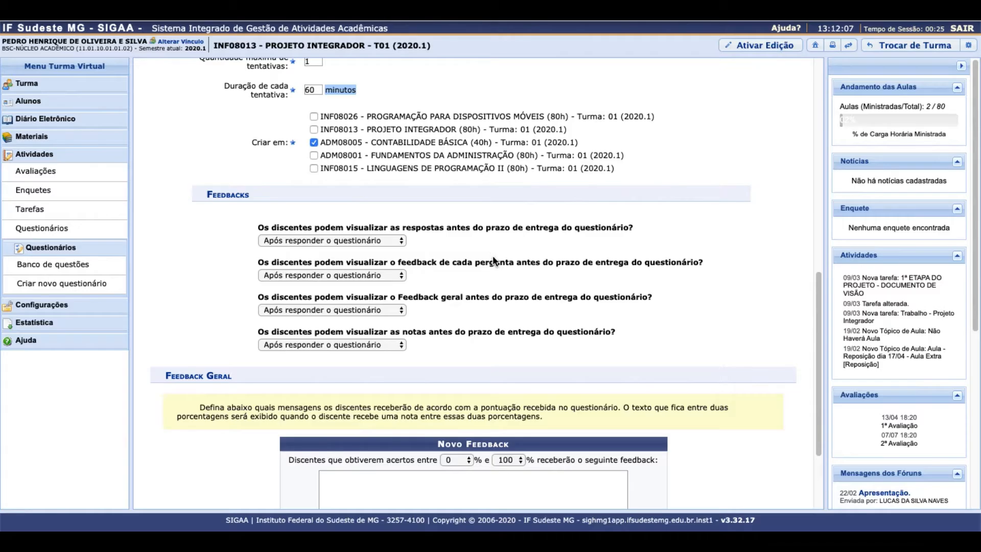
{"action": "scroll", "coordinate": [491, 257], "scroll_direction": "up", "scroll_amount": 5}
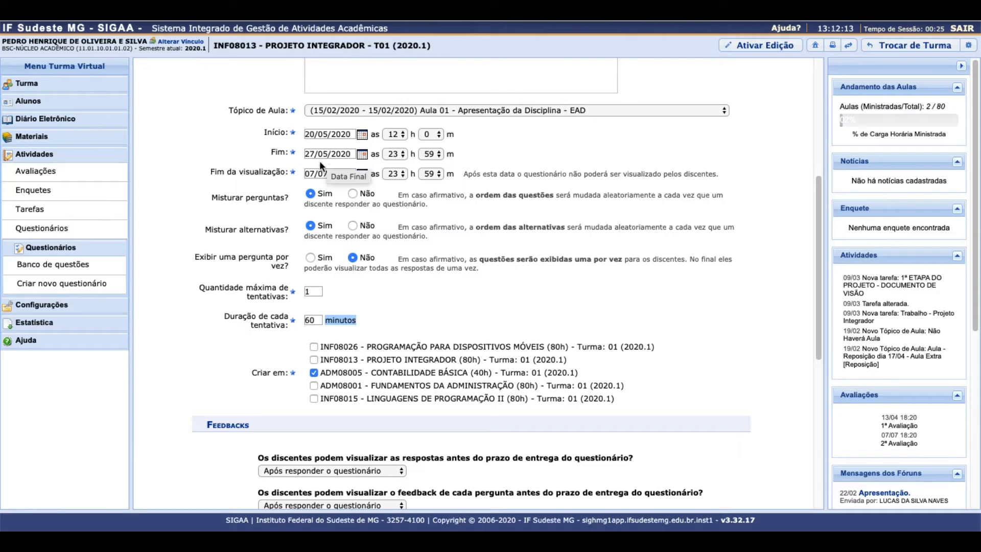
{"action": "scroll", "coordinate": [240, 281], "scroll_direction": "down", "scroll_amount": 3}
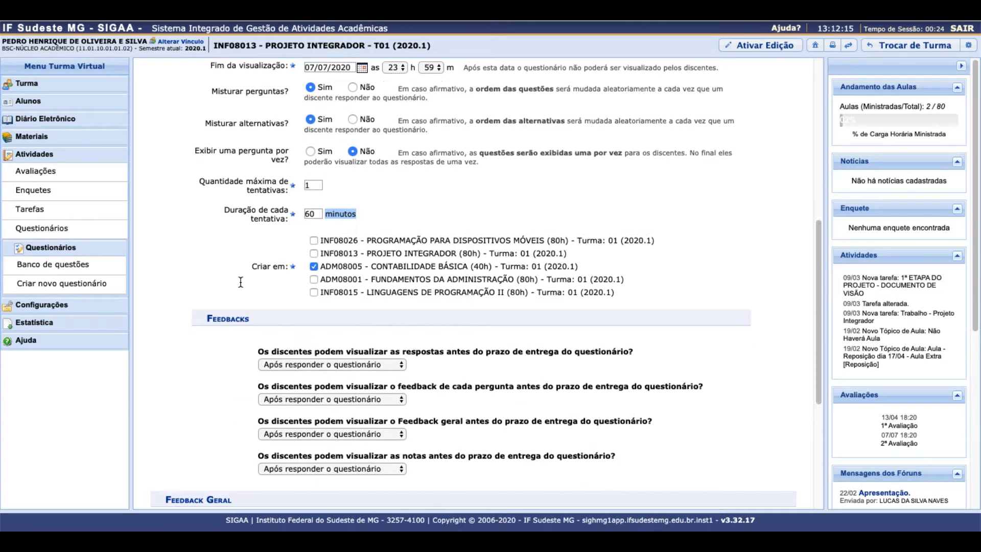
{"action": "scroll", "coordinate": [240, 282], "scroll_direction": "down", "scroll_amount": 1}
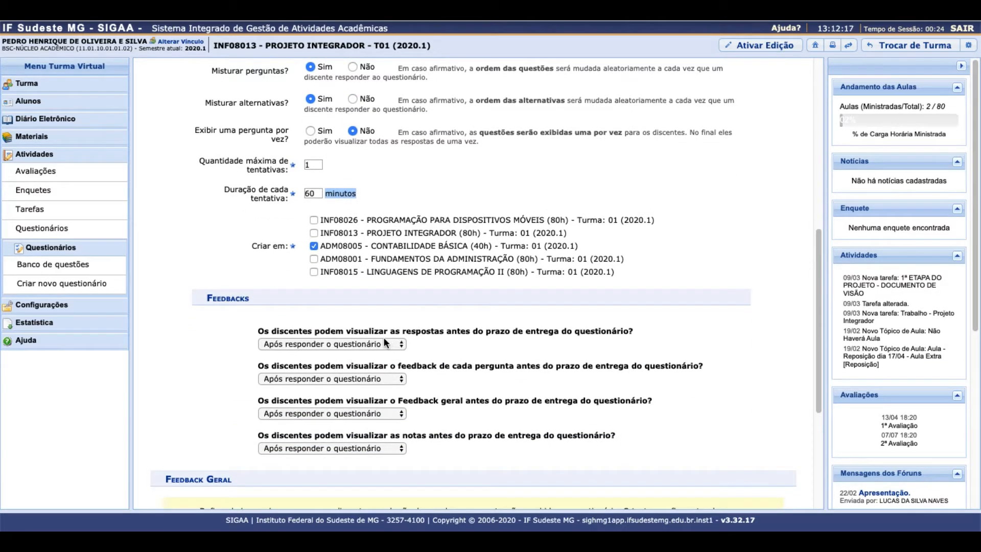
{"action": "left_click", "coordinate": [397, 345]}
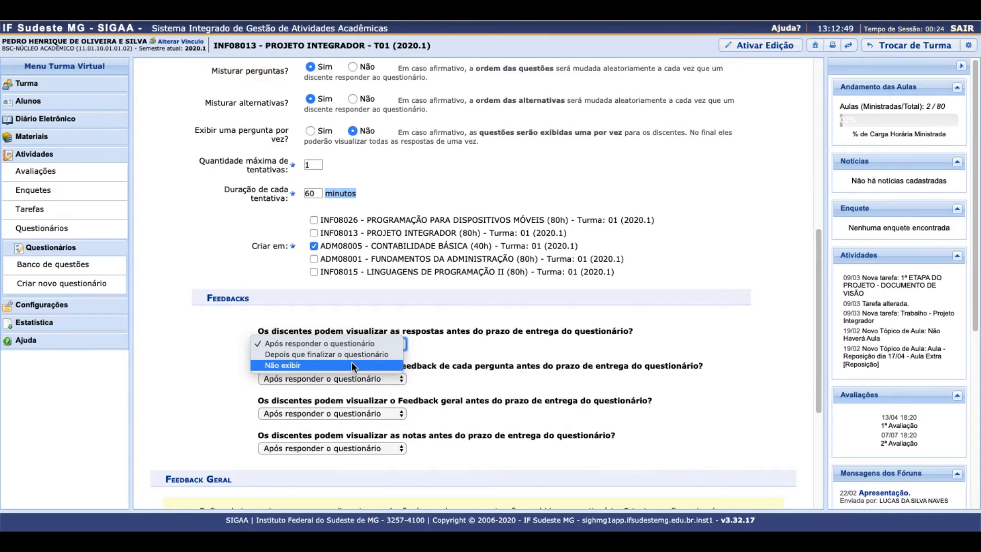
{"action": "left_click", "coordinate": [453, 362]}
{"action": "scroll", "coordinate": [462, 354], "scroll_direction": "down", "scroll_amount": 2}
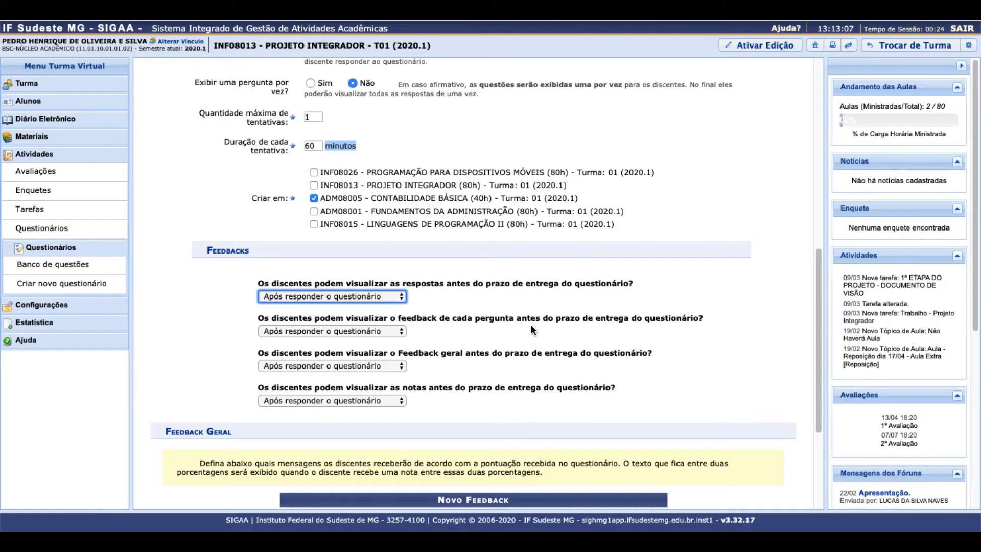
- Examine the options for when students can view each question's feedback and their grades before the deadline
{"action": "left_click", "coordinate": [402, 333]}
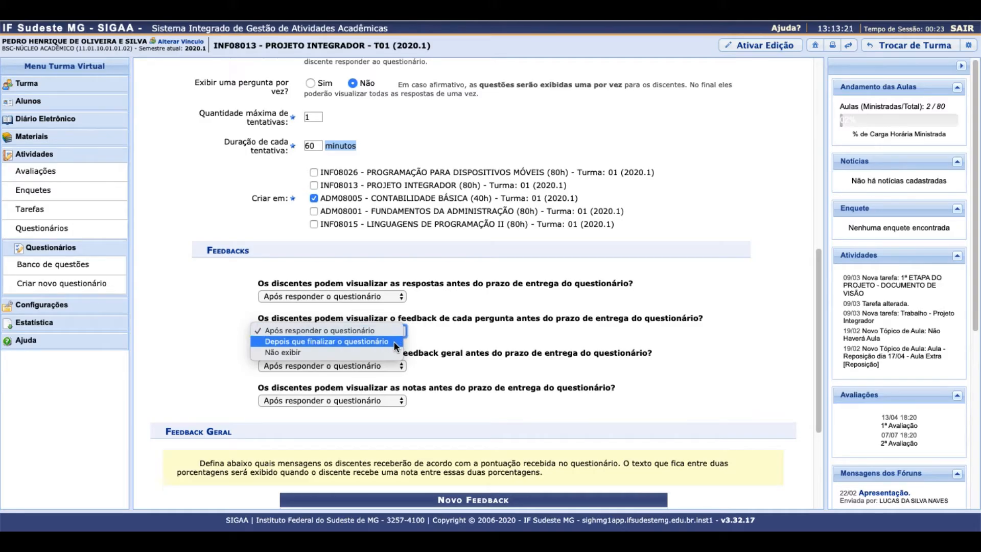
{"action": "left_click", "coordinate": [444, 334]}
{"action": "scroll", "coordinate": [443, 338], "scroll_direction": "down", "scroll_amount": 1}
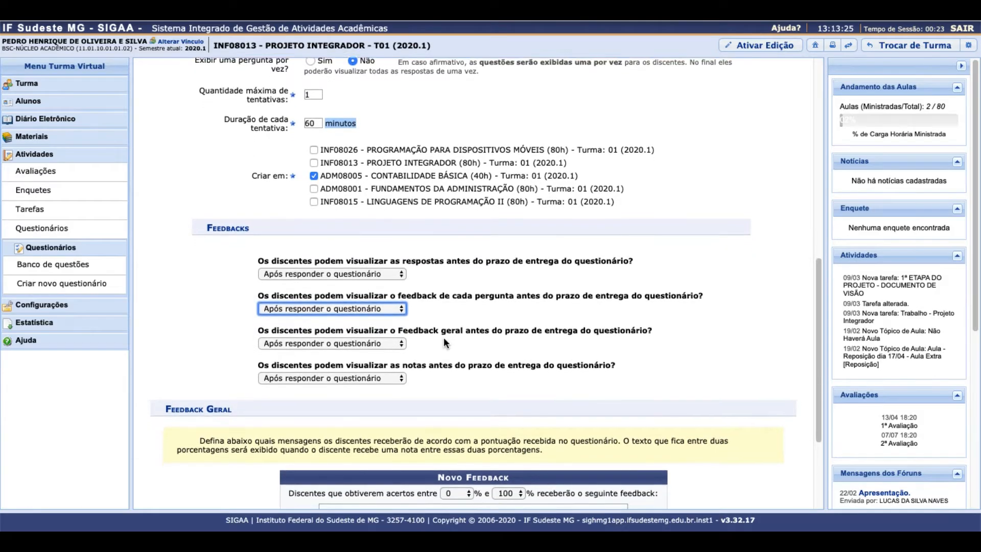
{"action": "scroll", "coordinate": [443, 337], "scroll_direction": "down", "scroll_amount": 1}
{"action": "scroll", "coordinate": [445, 329], "scroll_direction": "down", "scroll_amount": 1}
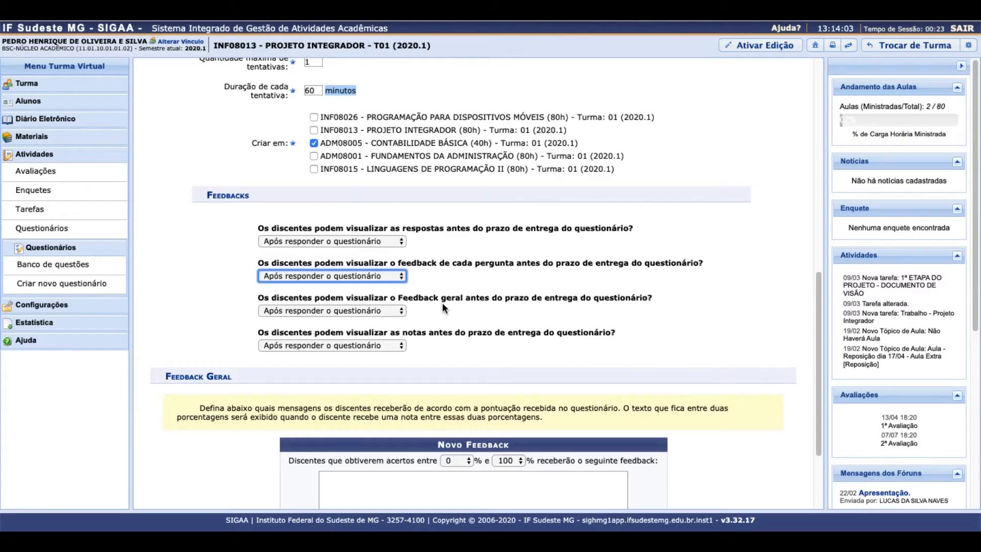
{"action": "left_click", "coordinate": [372, 346]}
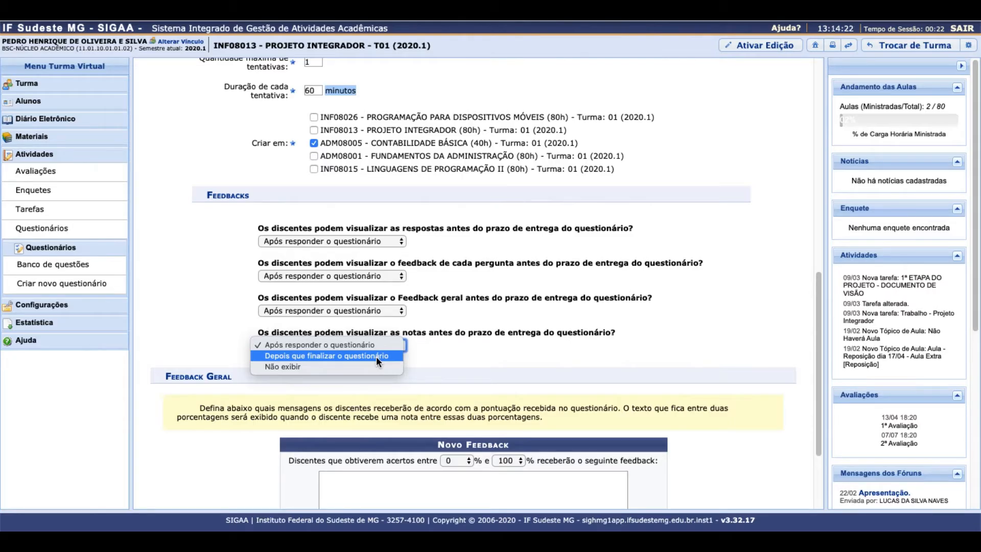
{"action": "left_click", "coordinate": [506, 345]}
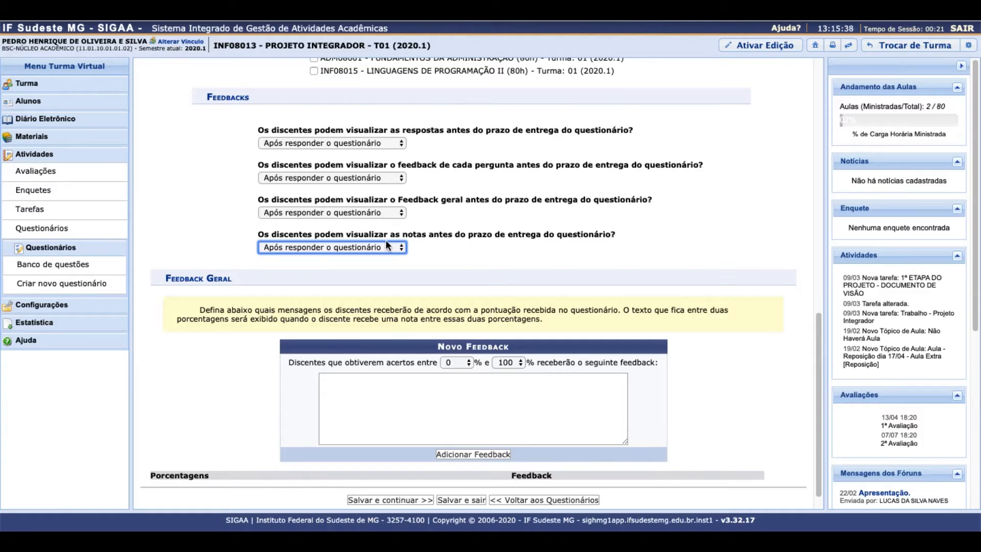
- Set the new general feedback's score range to between 0% and 10% and place the cursor in its message
{"action": "scroll", "coordinate": [386, 244], "scroll_direction": "down", "scroll_amount": 1}
{"action": "left_click", "coordinate": [468, 380]}
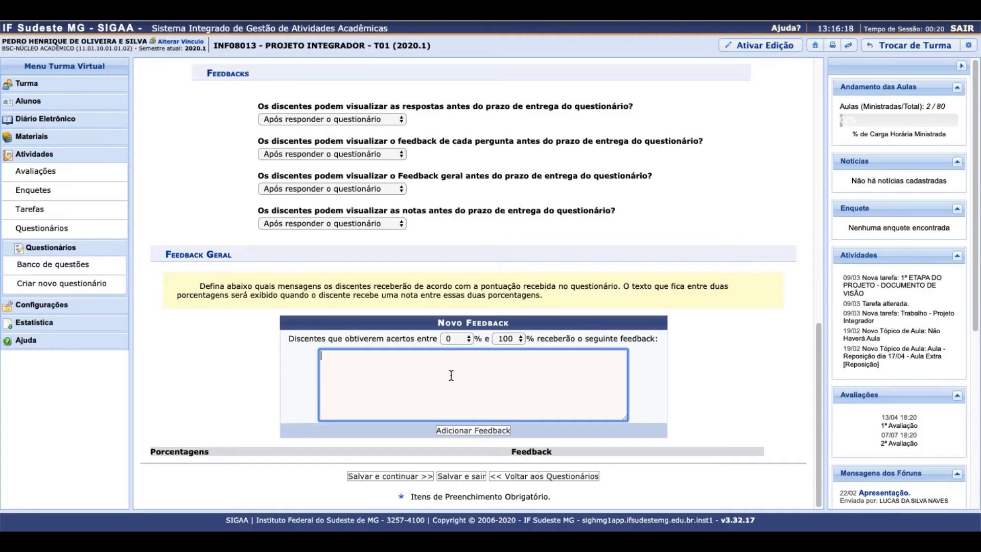
{"action": "left_click", "coordinate": [464, 339]}
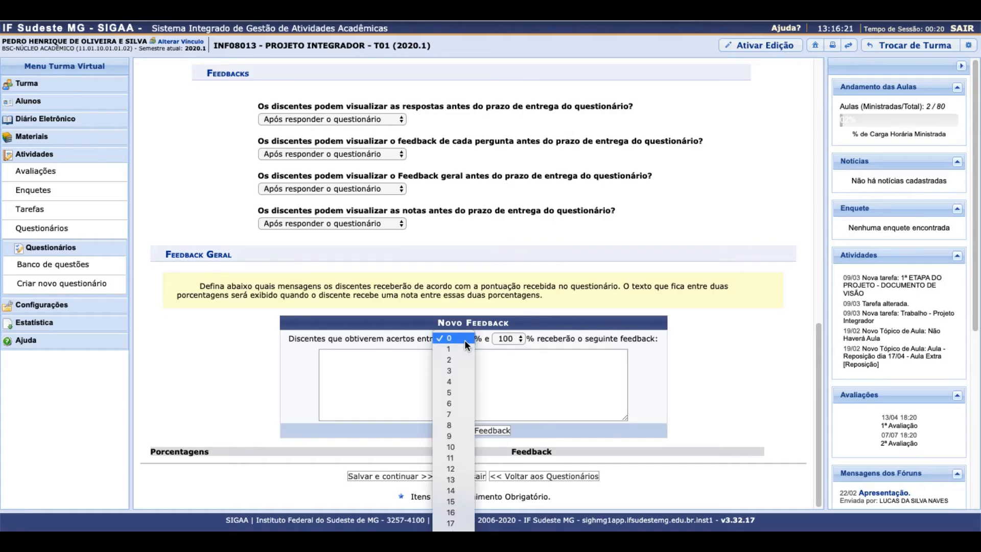
{"action": "left_click", "coordinate": [465, 339]}
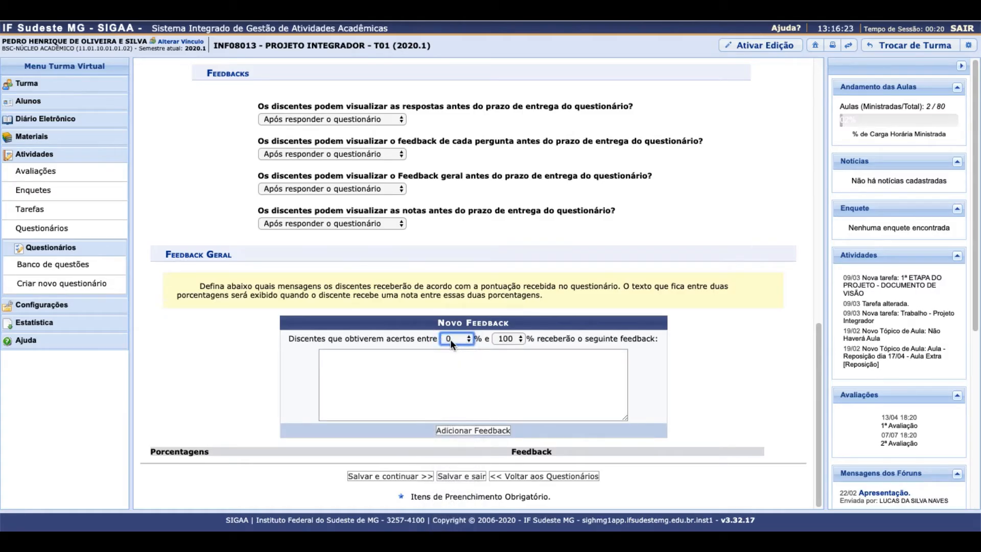
{"action": "left_click", "coordinate": [520, 340]}
{"action": "scroll", "coordinate": [504, 92], "scroll_direction": "up", "scroll_amount": 10}
{"action": "left_click", "coordinate": [503, 75]}
{"action": "left_click", "coordinate": [473, 390]}
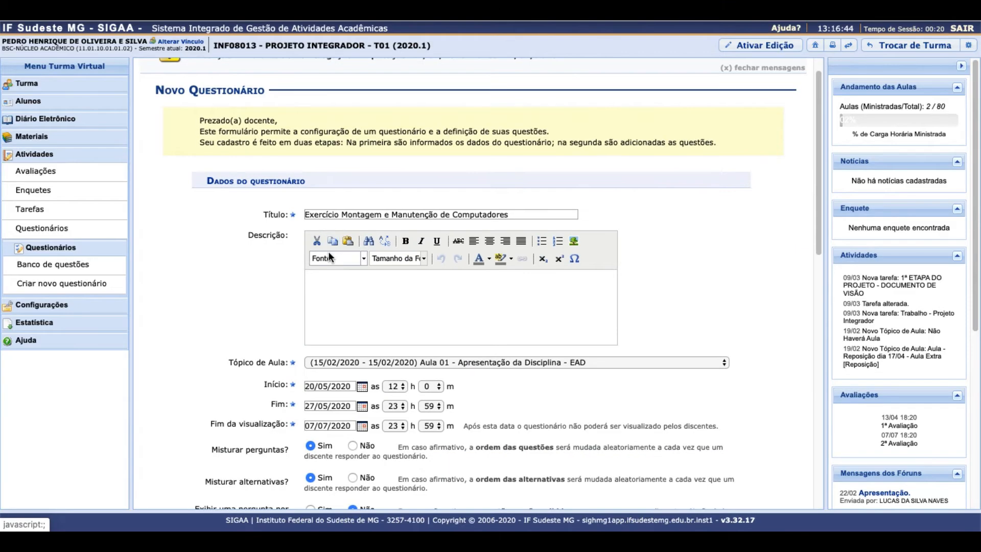
- Review the questionnaire's settings from the title to the general feedback, and save them to continue to the question stage
{"action": "scroll", "coordinate": [329, 253], "scroll_direction": "down", "scroll_amount": 5}
{"action": "scroll", "coordinate": [329, 256], "scroll_direction": "down", "scroll_amount": 10}
{"action": "scroll", "coordinate": [331, 265], "scroll_direction": "up", "scroll_amount": 12}
{"action": "scroll", "coordinate": [332, 266], "scroll_direction": "down", "scroll_amount": 5}
{"action": "scroll", "coordinate": [333, 275], "scroll_direction": "down", "scroll_amount": 3}
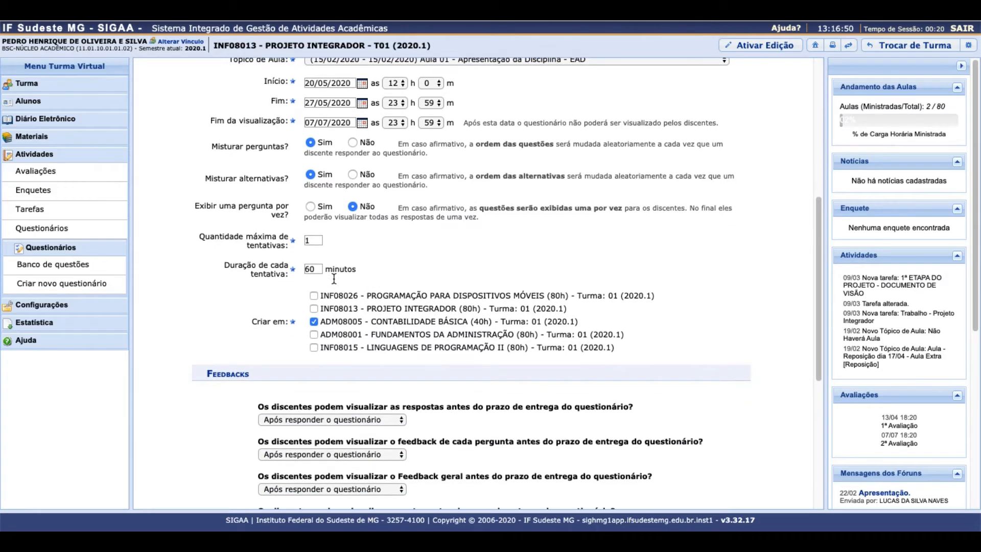
{"action": "scroll", "coordinate": [334, 279], "scroll_direction": "down", "scroll_amount": 6}
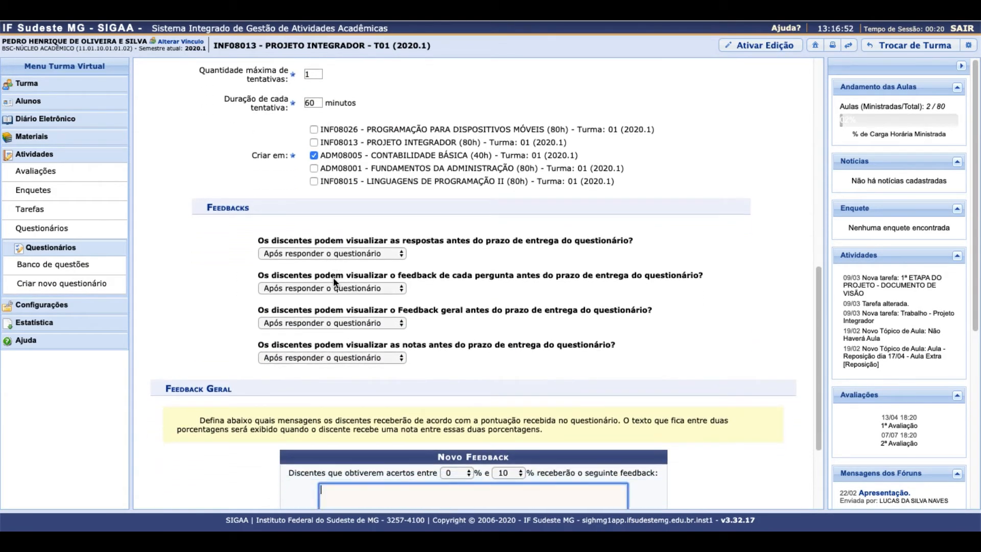
{"action": "scroll", "coordinate": [333, 276], "scroll_direction": "down", "scroll_amount": 5}
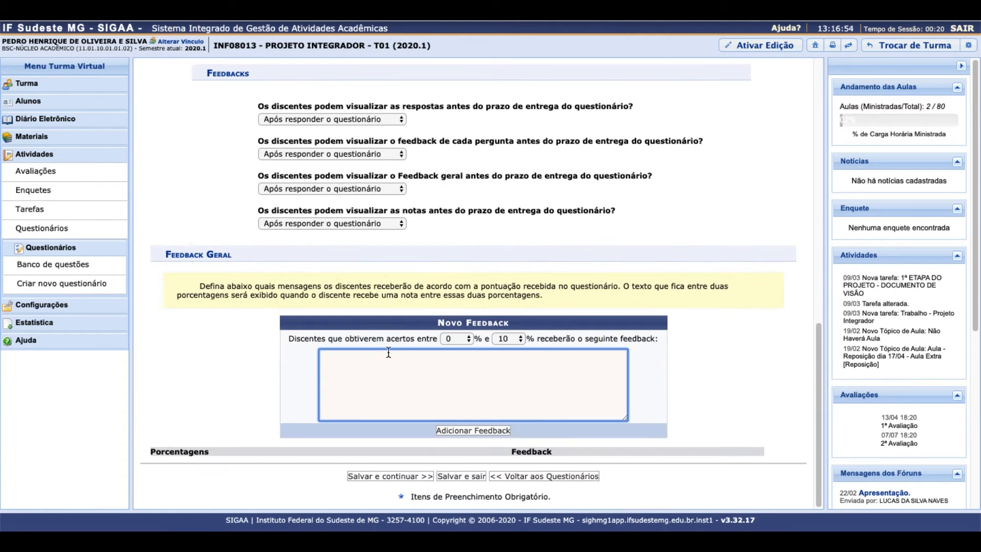
{"action": "left_click", "coordinate": [373, 475]}
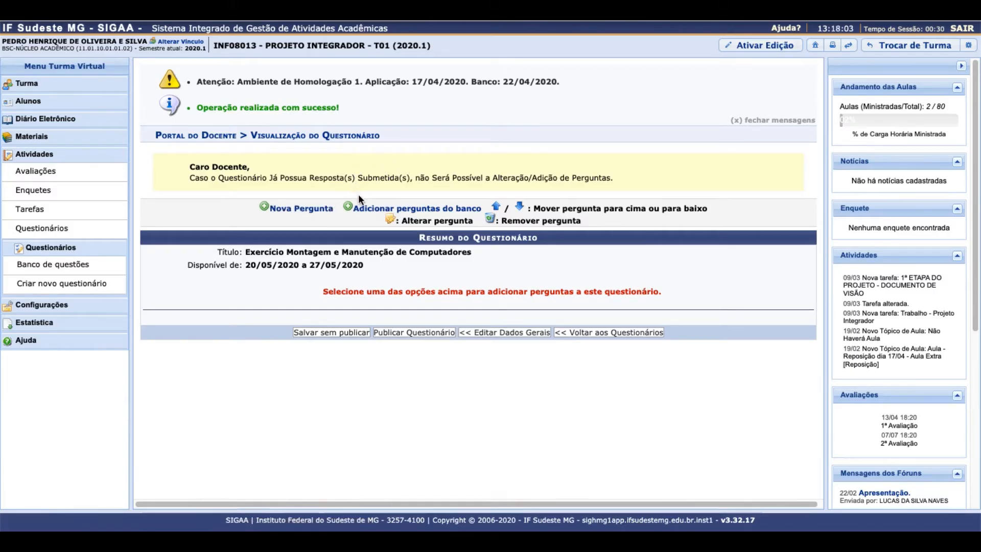
- From the question bank, select only the COMPONENTES DO COMPUTADOR subcategory within MONTAGEM E MANUTENÇÃO DE COMPUTADORES
{"action": "left_click", "coordinate": [412, 213]}
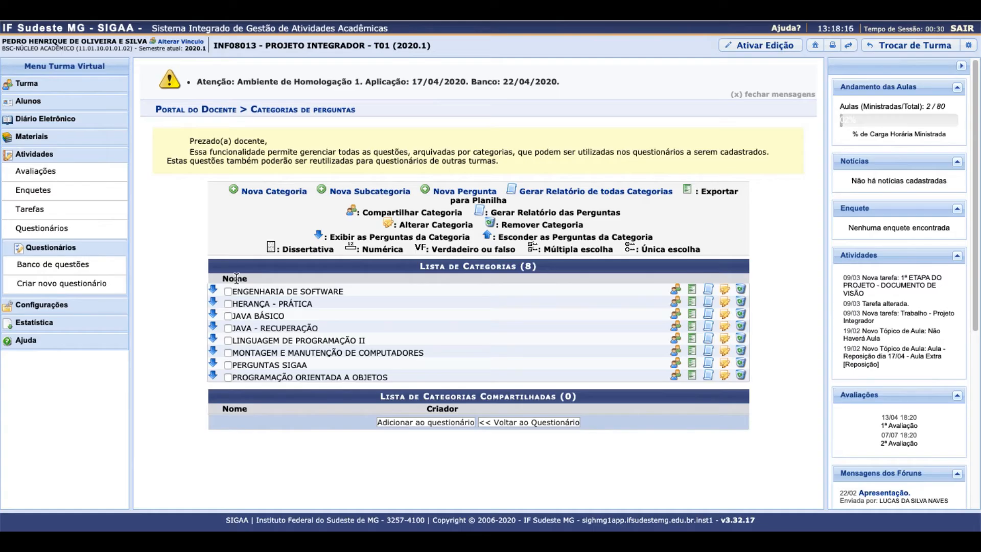
{"action": "left_click", "coordinate": [213, 352]}
{"action": "scroll", "coordinate": [225, 342], "scroll_direction": "down", "scroll_amount": 1}
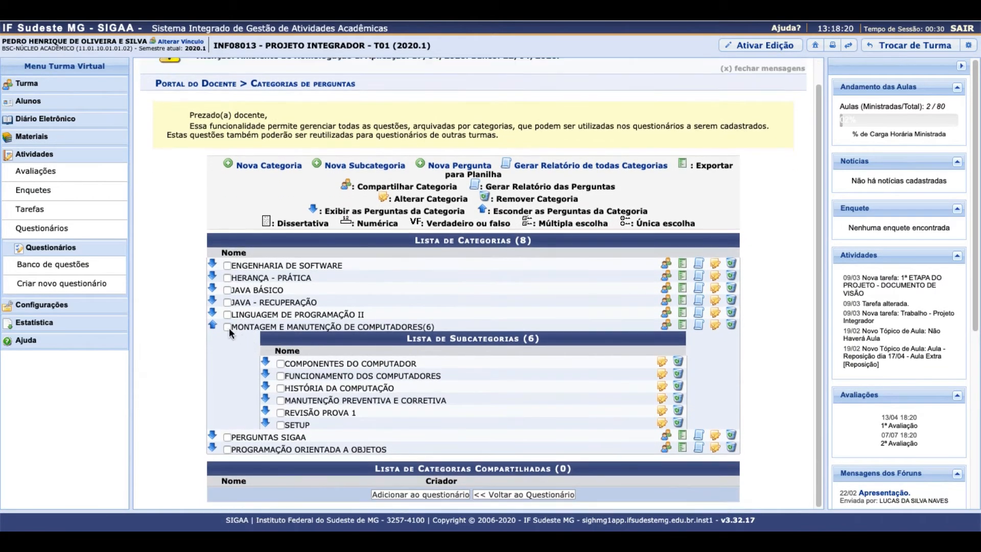
{"action": "left_click", "coordinate": [228, 327]}
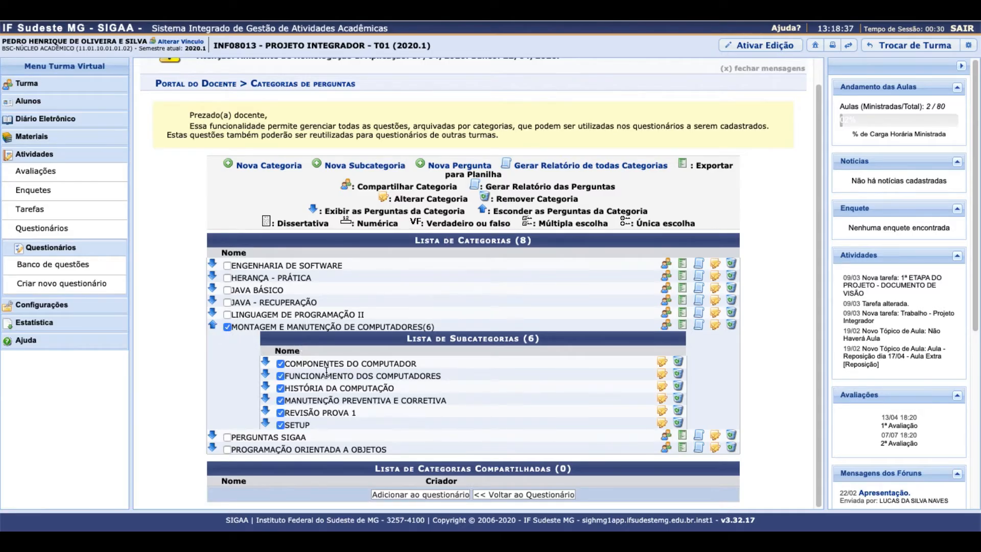
{"action": "left_click", "coordinate": [228, 327]}
{"action": "left_click", "coordinate": [280, 363]}
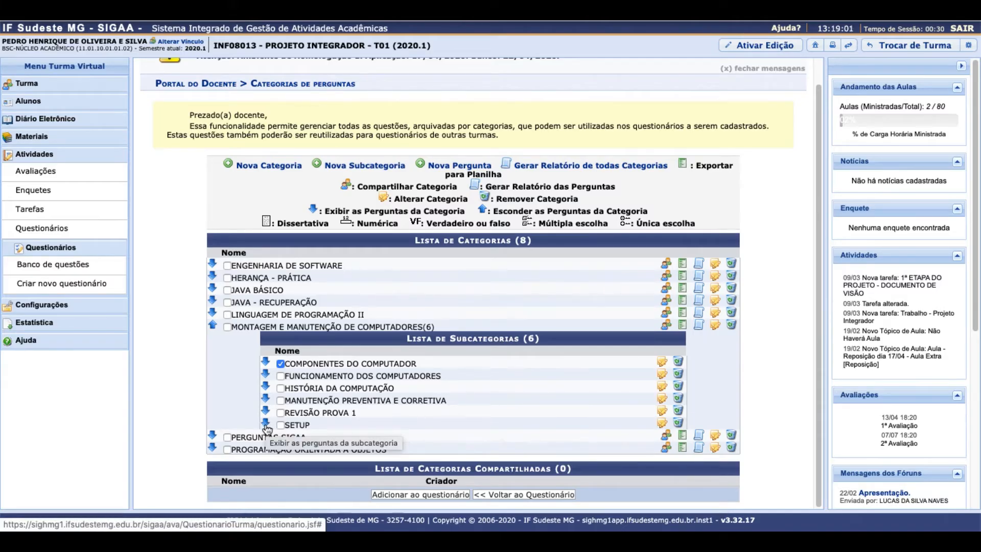
- Try selecting the HISTÓRIA DA COMPUTAÇÃO questions on the Máquina de Turing, most significant inventions and first calculating instrument, and collapse the subcategory
{"action": "left_click", "coordinate": [266, 387]}
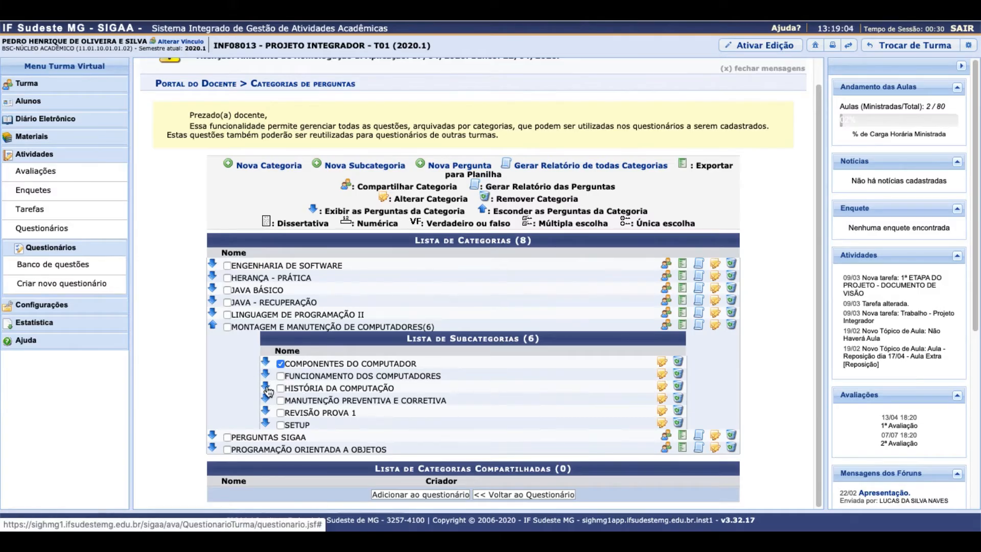
{"action": "scroll", "coordinate": [348, 396], "scroll_direction": "down", "scroll_amount": 3}
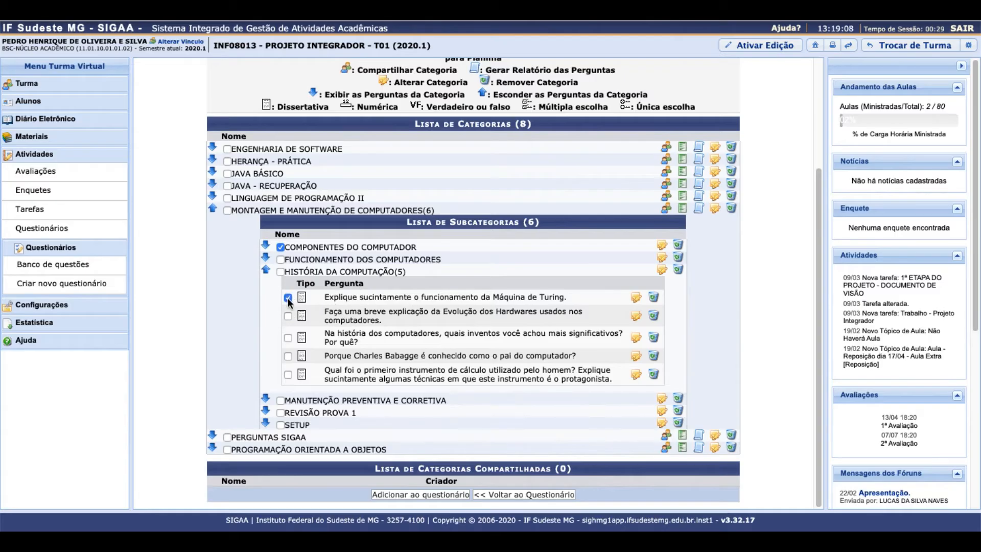
{"action": "left_click", "coordinate": [287, 337]}
{"action": "left_click", "coordinate": [287, 375]}
{"action": "left_click", "coordinate": [267, 274]}
- Try selecting the true/false question ending in "do tipo PC" and the Load Setup Defaults question in SETUP, and collapse the subcategory
{"action": "left_click", "coordinate": [266, 426]}
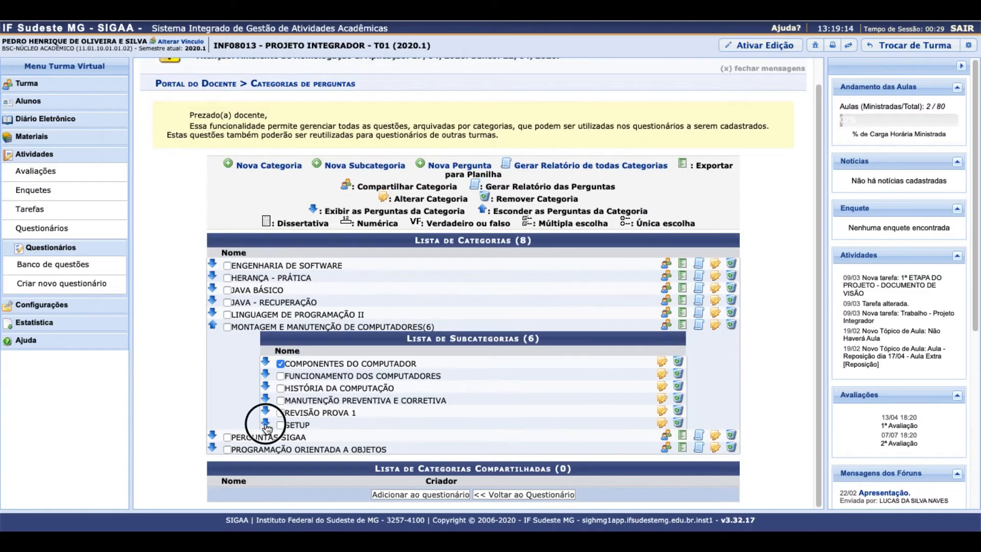
{"action": "scroll", "coordinate": [327, 345], "scroll_direction": "down", "scroll_amount": 3}
{"action": "left_click", "coordinate": [288, 317]}
{"action": "scroll", "coordinate": [321, 366], "scroll_direction": "down", "scroll_amount": 5}
{"action": "left_click", "coordinate": [288, 387]}
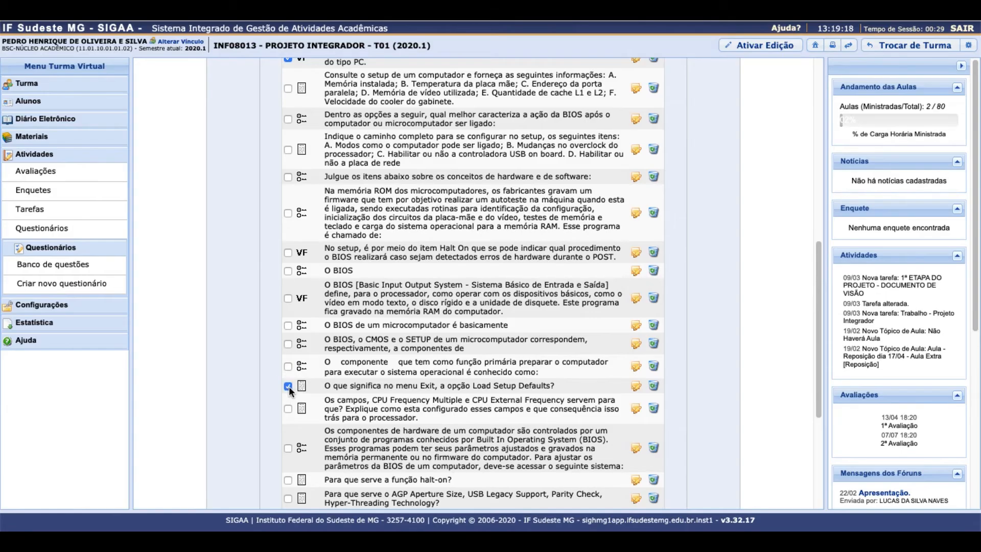
{"action": "scroll", "coordinate": [289, 387], "scroll_direction": "up", "scroll_amount": 7}
{"action": "left_click", "coordinate": [265, 351]}
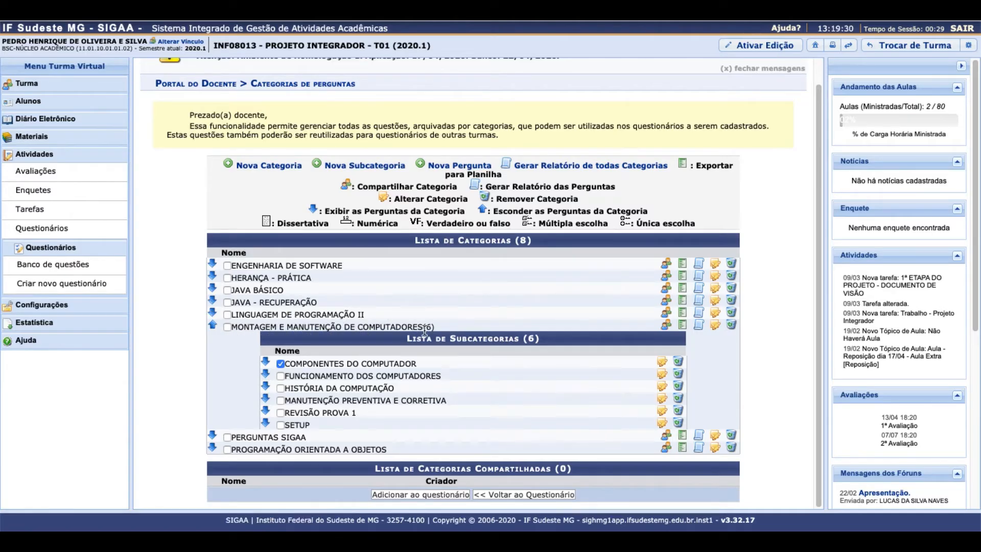
{"action": "left_click", "coordinate": [213, 290]}
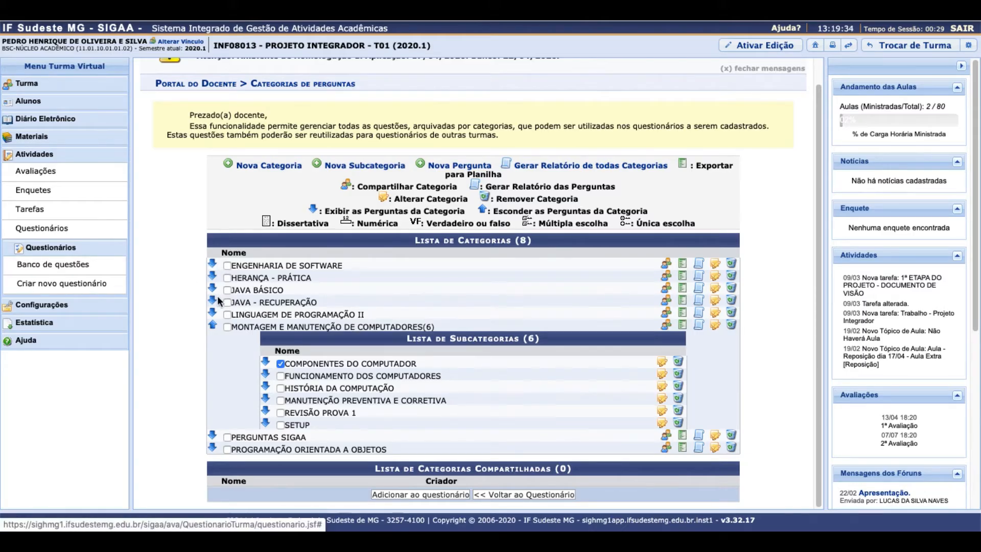
{"action": "left_click", "coordinate": [240, 260]}
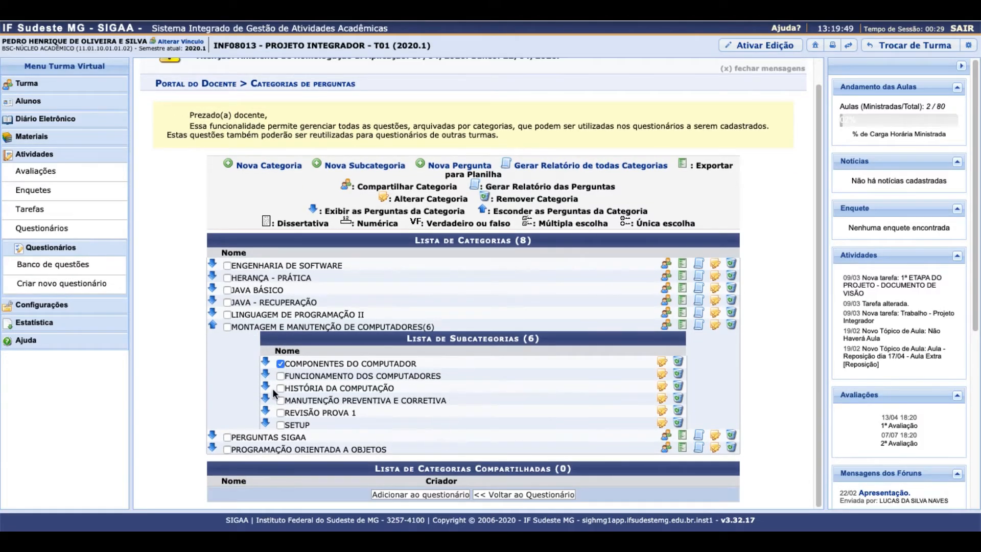
- Add the selected question bank items to the questionnaire
{"action": "left_click", "coordinate": [402, 494]}
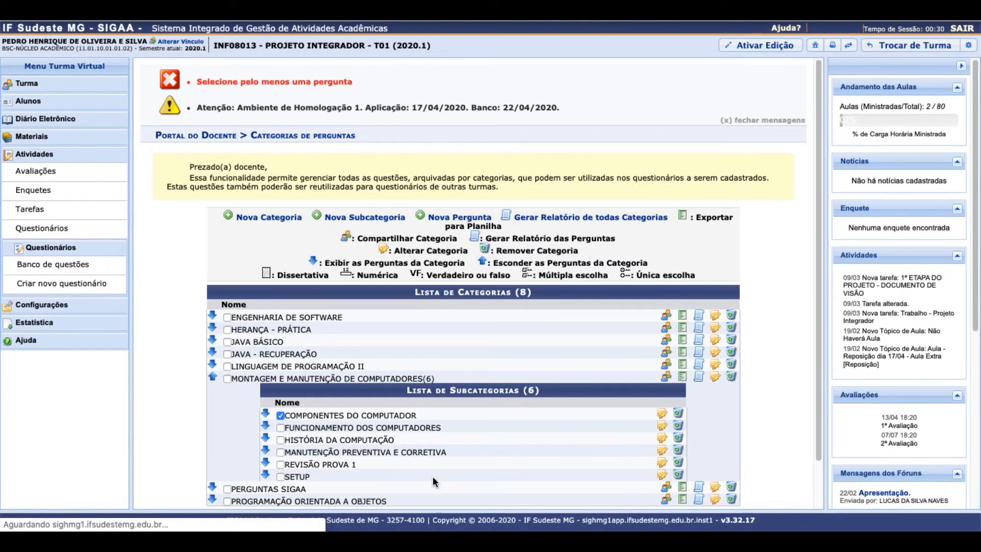
- Examine the questions added to the questionnaire and the random-subset, grading and final data options below them
{"action": "scroll", "coordinate": [375, 269], "scroll_direction": "down", "scroll_amount": 5}
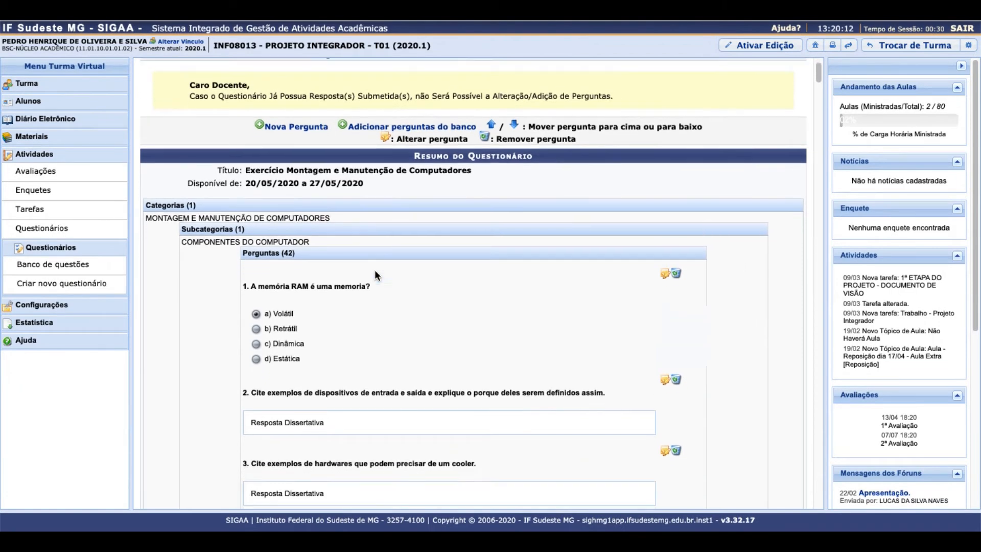
{"action": "scroll", "coordinate": [295, 231], "scroll_direction": "down", "scroll_amount": 9}
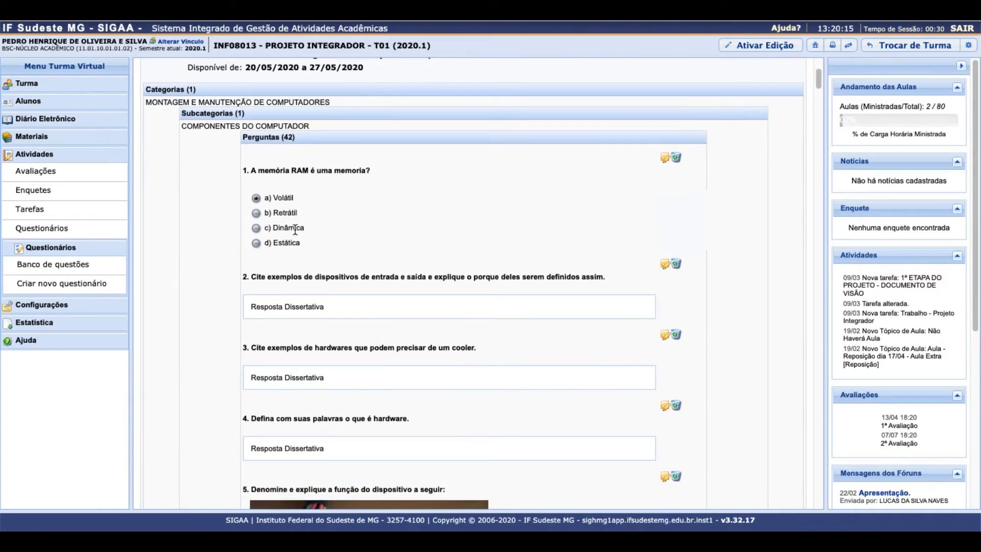
{"action": "scroll", "coordinate": [297, 234], "scroll_direction": "down", "scroll_amount": 20}
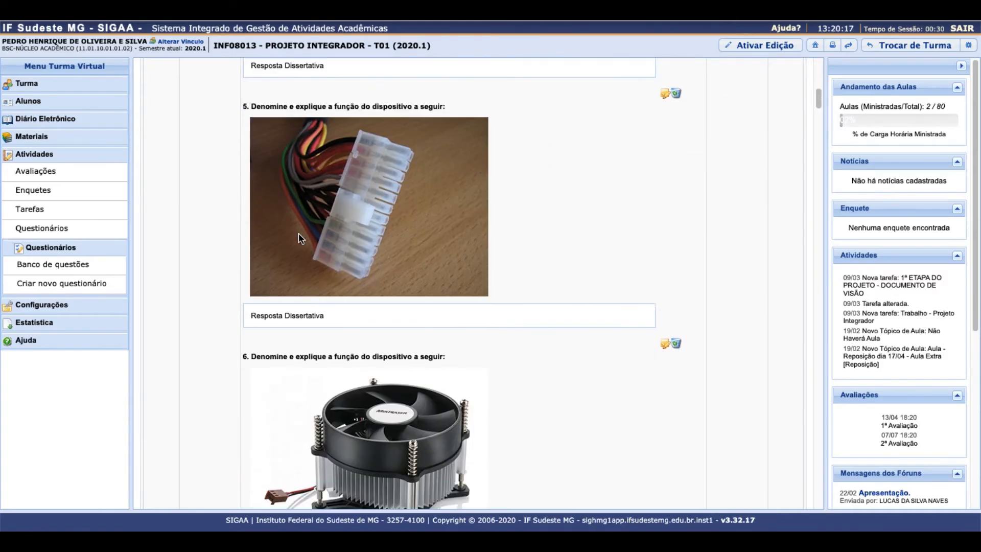
{"action": "scroll", "coordinate": [299, 236], "scroll_direction": "down", "scroll_amount": 17}
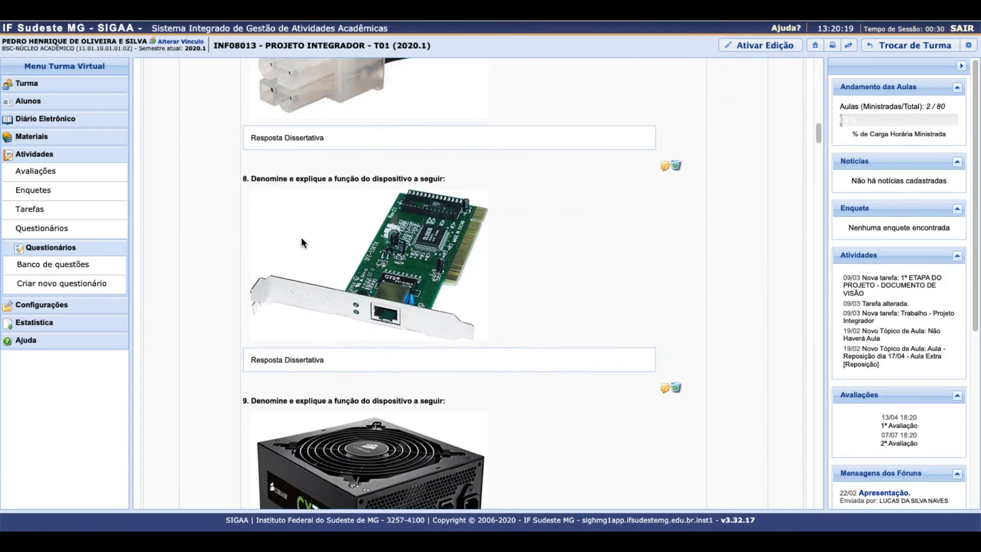
{"action": "scroll", "coordinate": [302, 238], "scroll_direction": "down", "scroll_amount": 20}
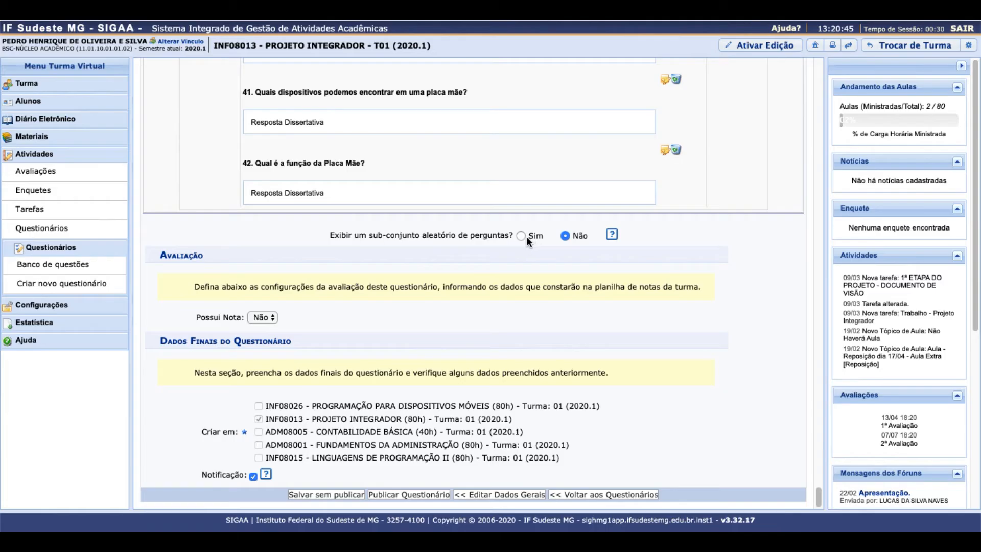
{"action": "scroll", "coordinate": [466, 265], "scroll_direction": "up", "scroll_amount": 15}
{"action": "scroll", "coordinate": [463, 282], "scroll_direction": "up", "scroll_amount": 10}
{"action": "scroll", "coordinate": [464, 282], "scroll_direction": "up", "scroll_amount": 15}
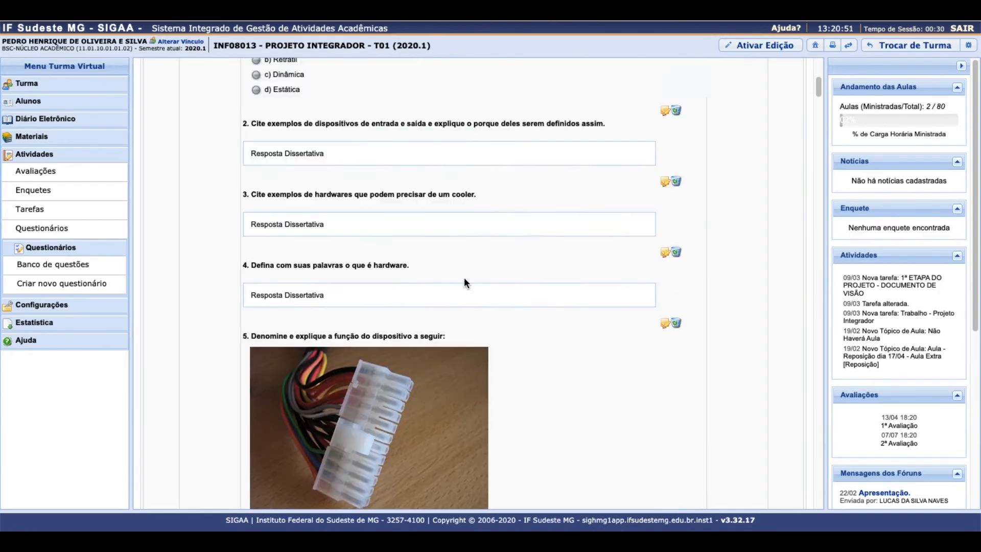
{"action": "scroll", "coordinate": [464, 282], "scroll_direction": "up", "scroll_amount": 6}
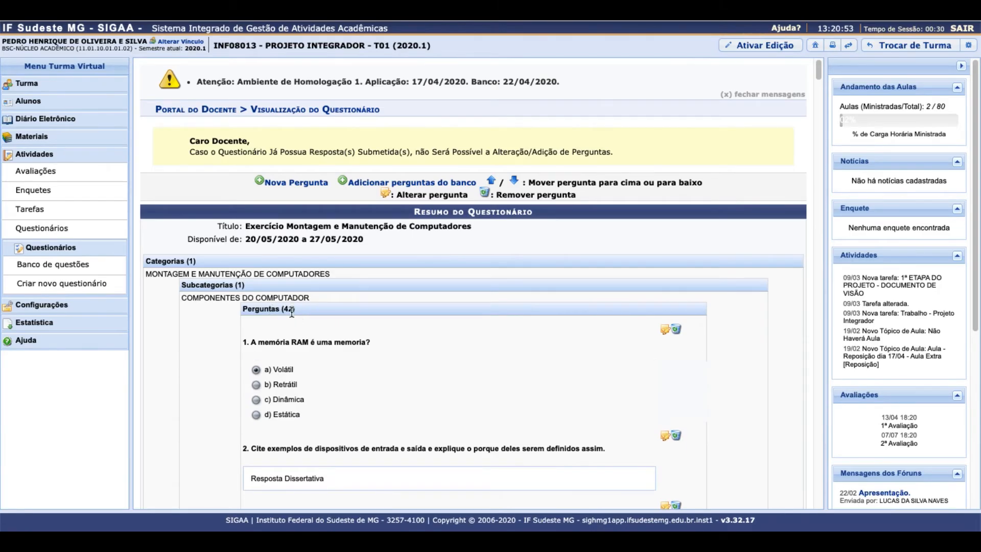
- Enable the display of a random subset of questions for the questionnaire
{"action": "scroll", "coordinate": [383, 326], "scroll_direction": "down", "scroll_amount": 15}
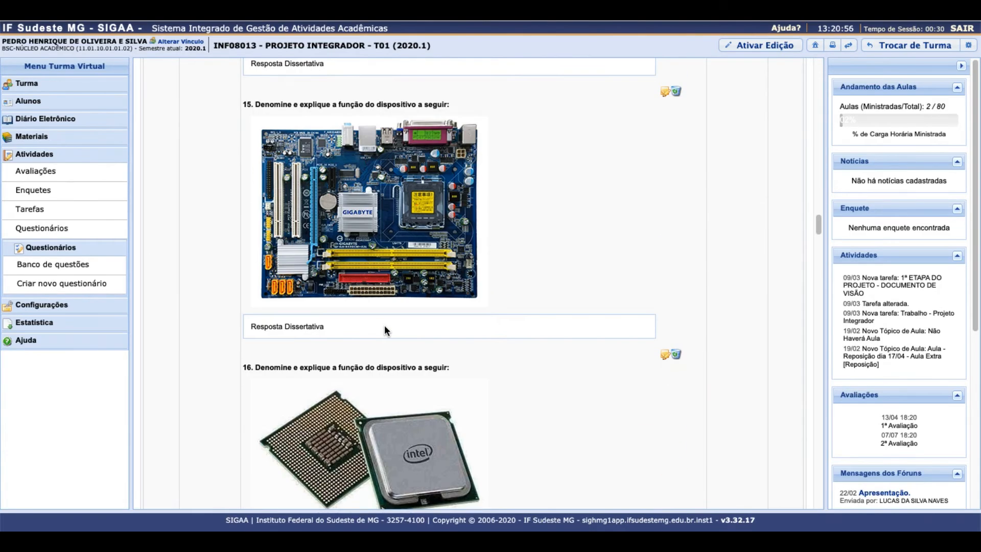
{"action": "scroll", "coordinate": [384, 330], "scroll_direction": "down", "scroll_amount": 20}
{"action": "scroll", "coordinate": [384, 325], "scroll_direction": "down", "scroll_amount": 20}
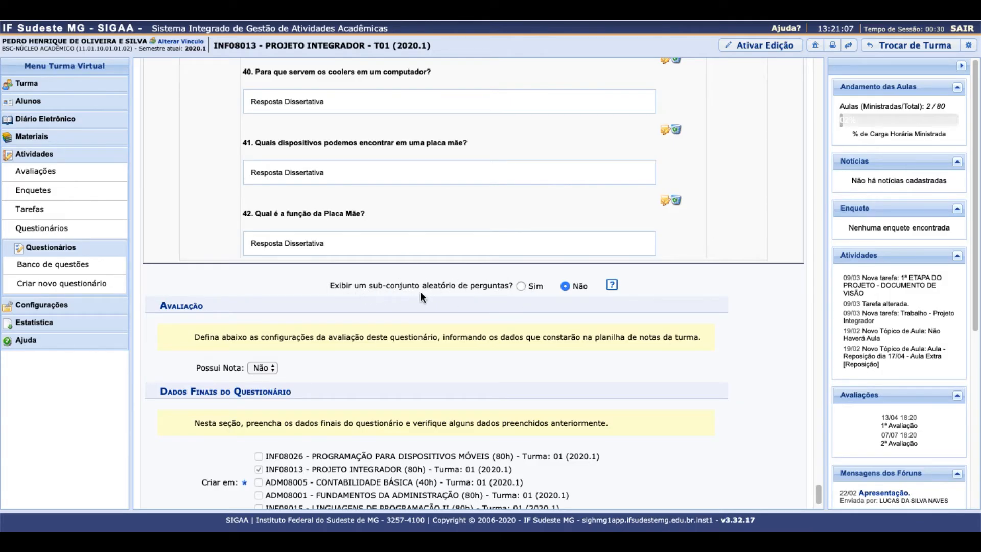
{"action": "left_click", "coordinate": [521, 286]}
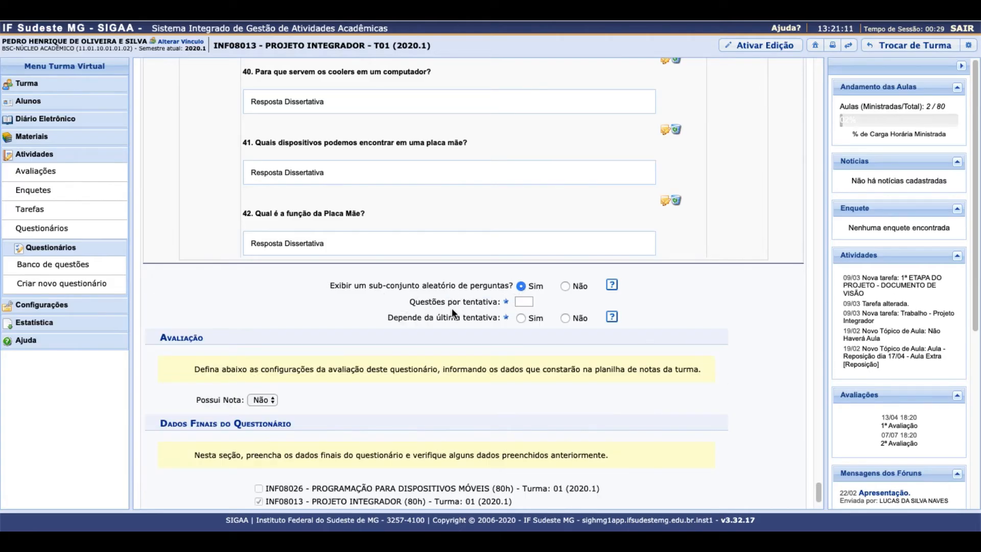
- Set the questionnaire to 20 questions per attempt and make it depend on the last attempt
{"action": "left_click", "coordinate": [517, 302]}
{"action": "type", "text": "20"}
{"action": "double_click", "coordinate": [528, 301]}
{"action": "scroll", "coordinate": [353, 208], "scroll_direction": "up", "scroll_amount": 20}
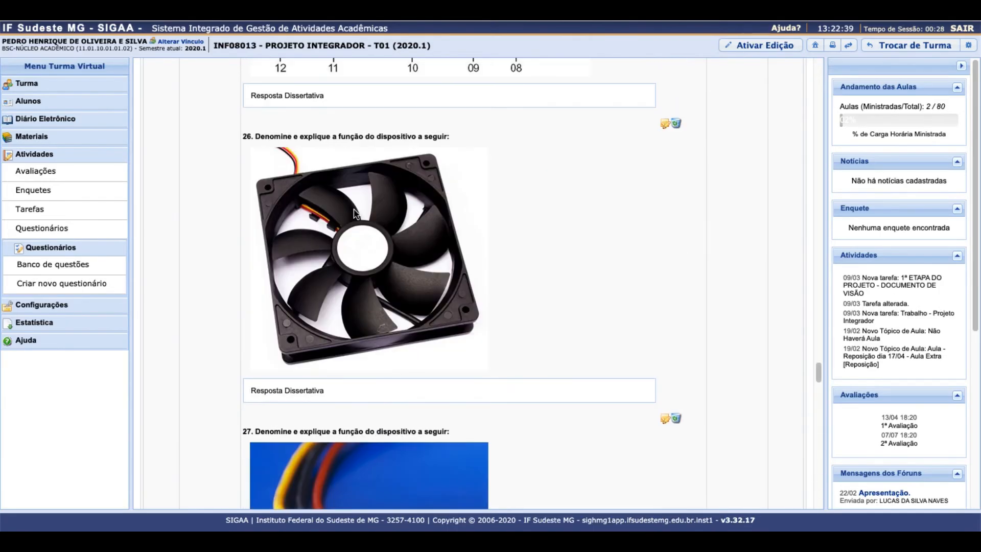
{"action": "scroll", "coordinate": [354, 208], "scroll_direction": "down", "scroll_amount": 20}
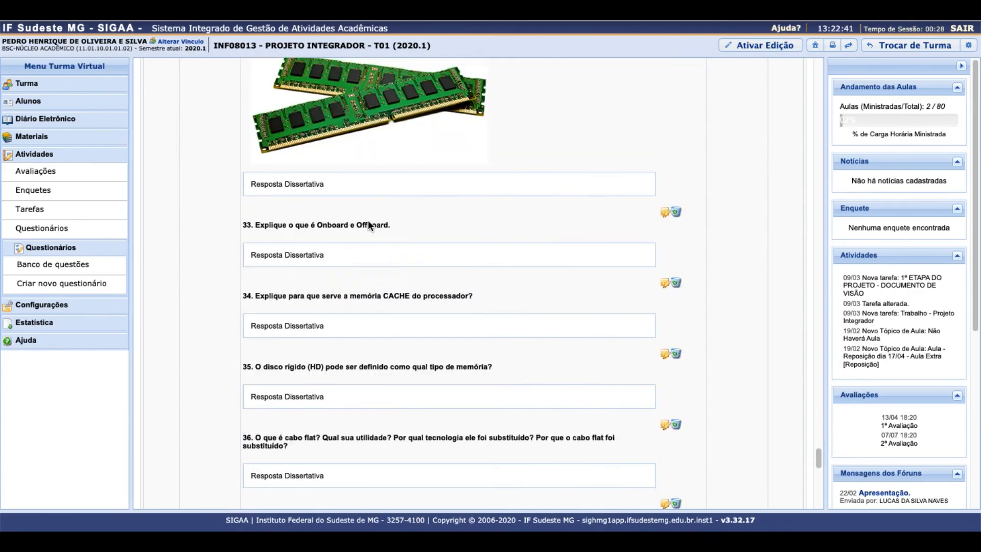
{"action": "scroll", "coordinate": [368, 223], "scroll_direction": "up", "scroll_amount": 2}
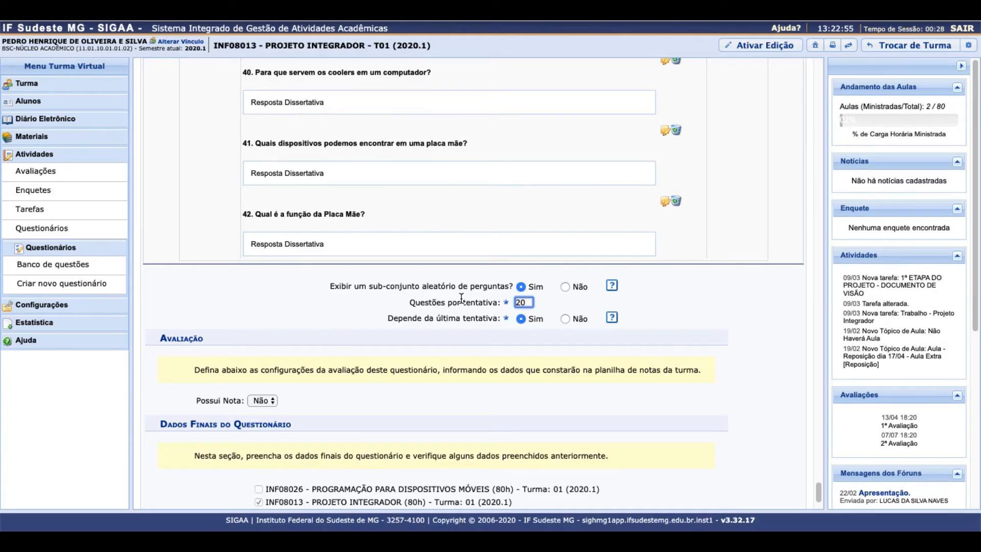
- Make the questionnaire graded, with the abbreviation Ex2 and unit 1
{"action": "scroll", "coordinate": [456, 292], "scroll_direction": "down", "scroll_amount": 1}
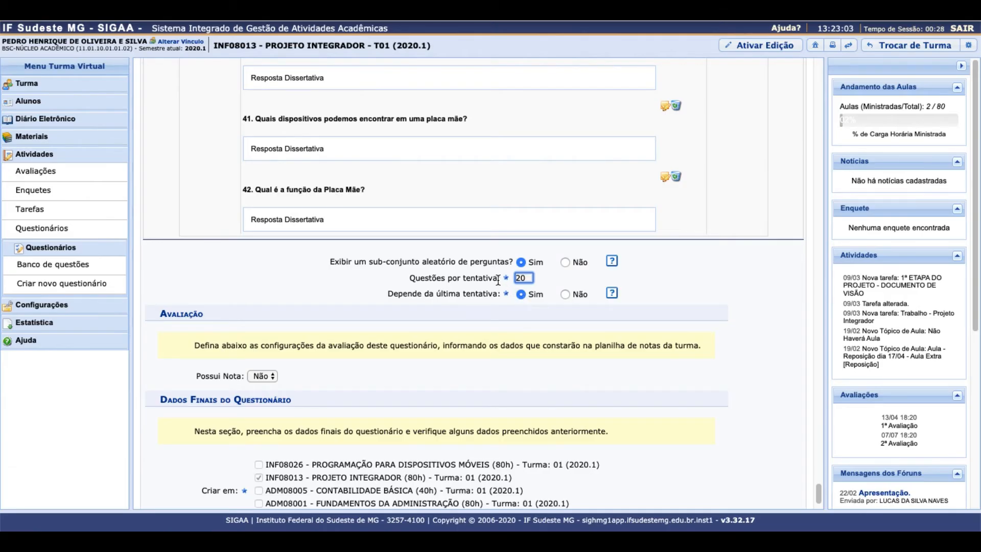
{"action": "scroll", "coordinate": [464, 235], "scroll_direction": "down", "scroll_amount": 2}
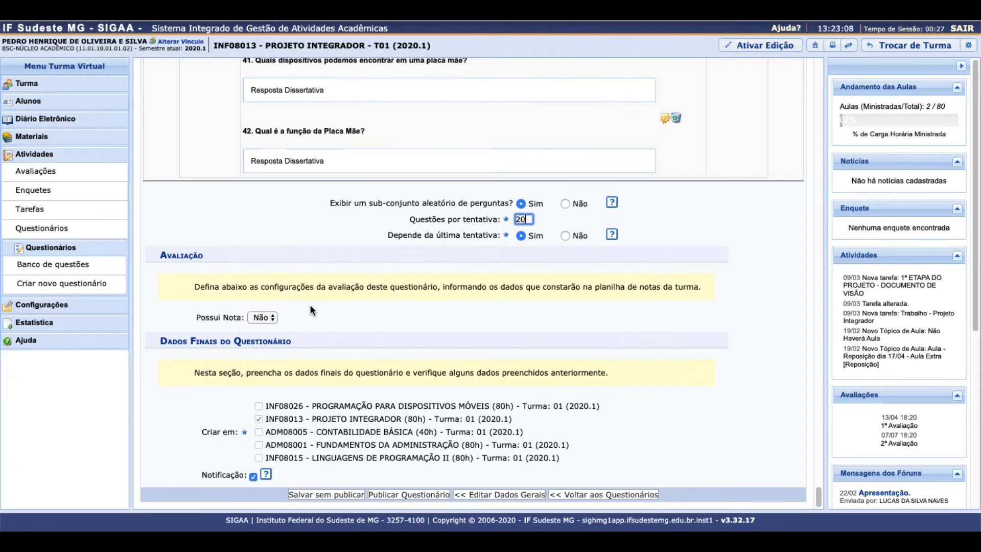
{"action": "left_click", "coordinate": [272, 318]}
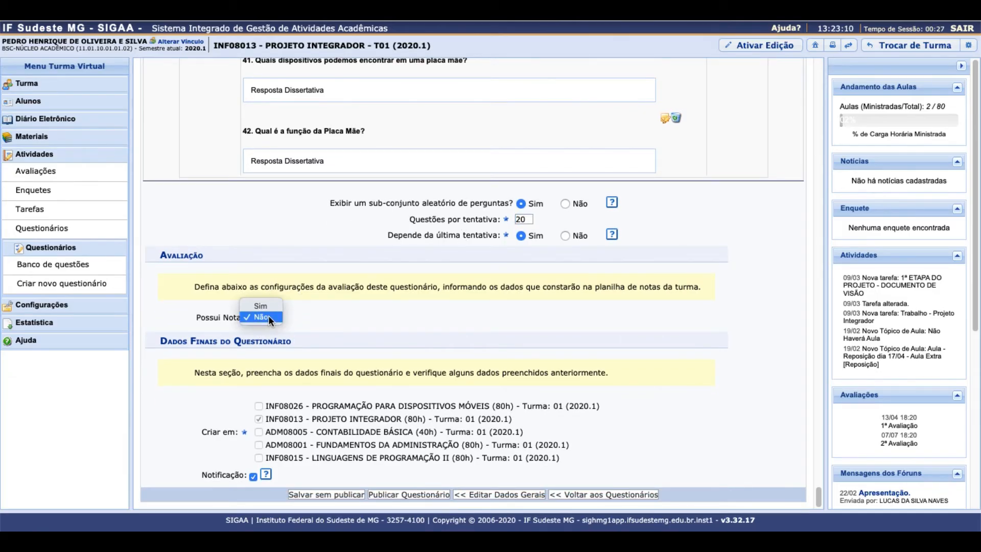
{"action": "left_click", "coordinate": [266, 305]}
{"action": "left_click", "coordinate": [266, 336]}
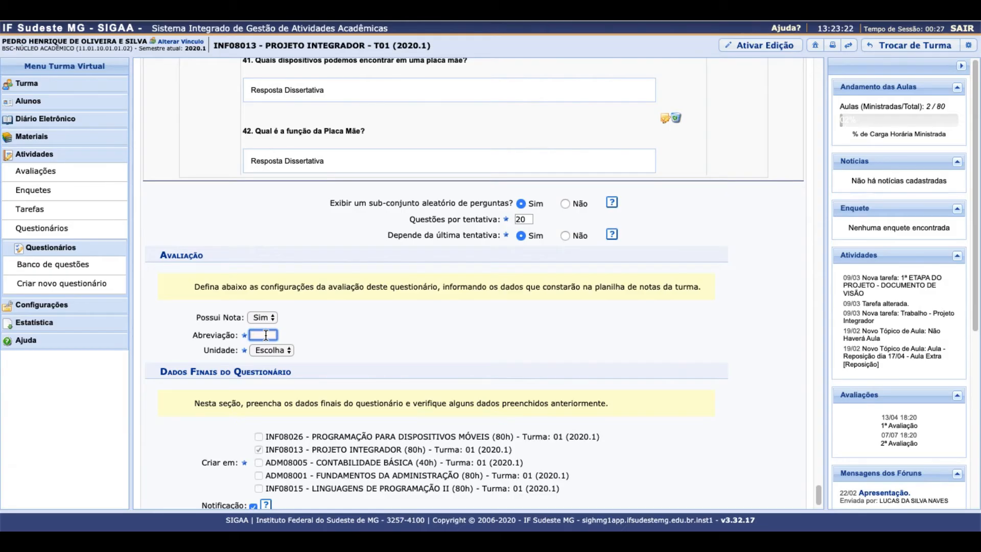
{"action": "type", "text": "Ex2"}
{"action": "left_click", "coordinate": [277, 350]}
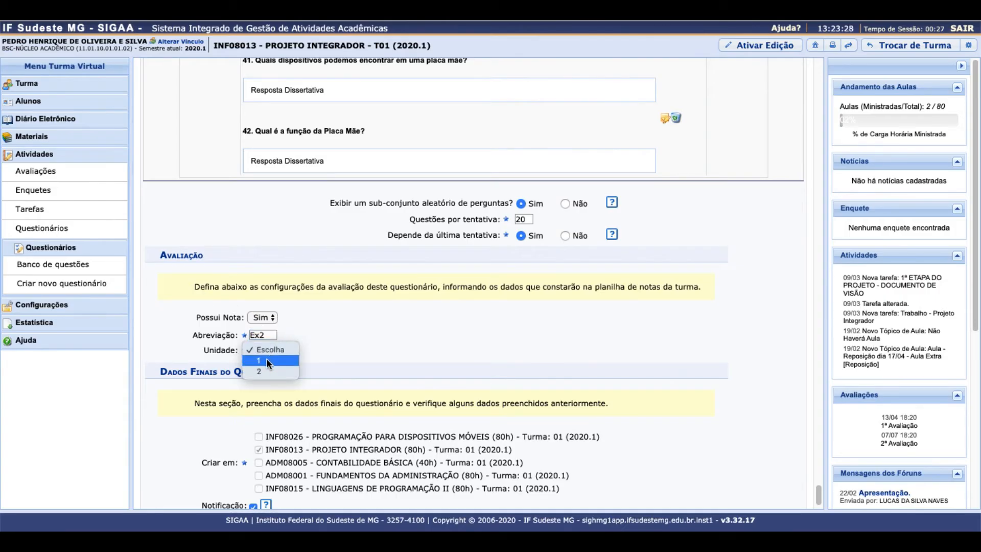
{"action": "left_click", "coordinate": [265, 359]}
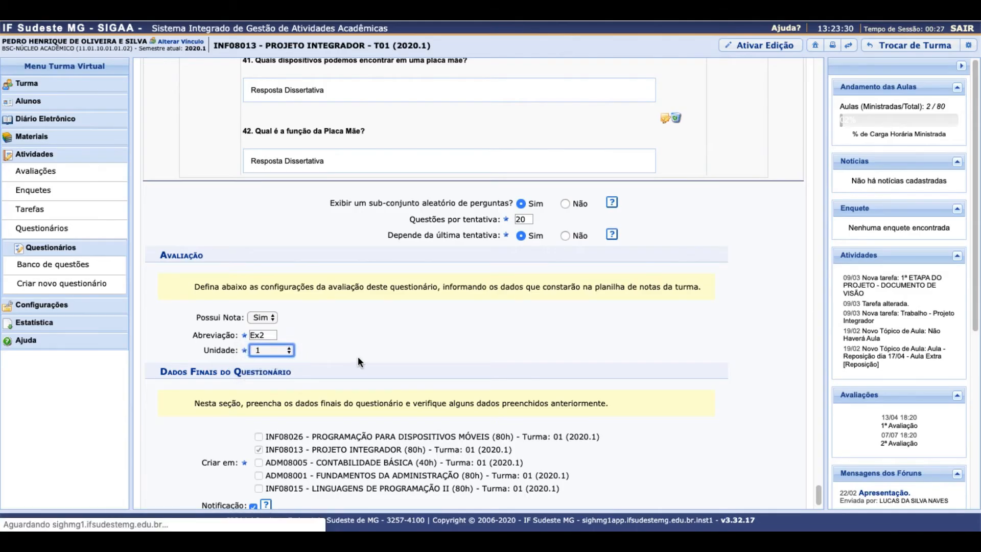
- Set the questionnaire's maximum grade to 3.0 and publish it
{"action": "scroll", "coordinate": [357, 357], "scroll_direction": "down", "scroll_amount": 15}
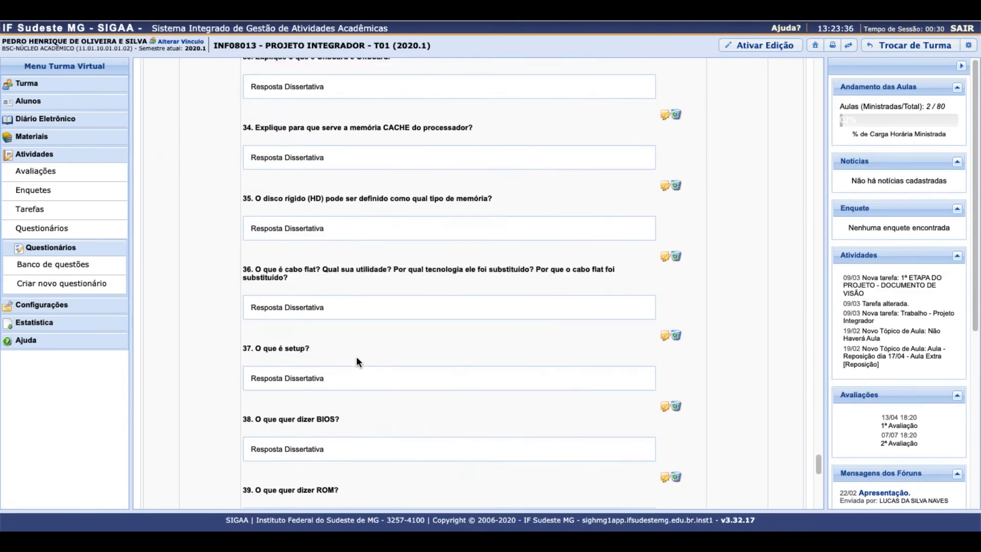
{"action": "scroll", "coordinate": [357, 357], "scroll_direction": "down", "scroll_amount": 10}
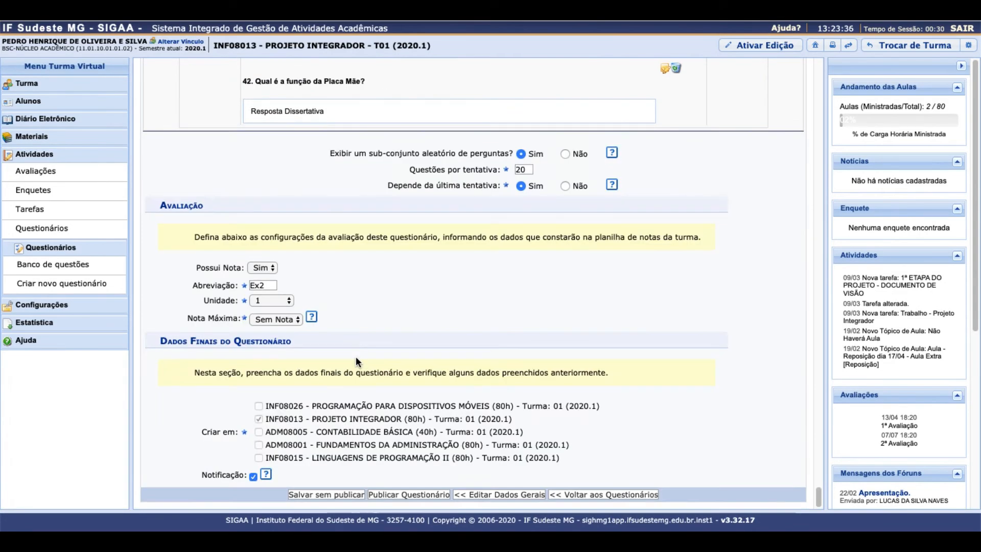
{"action": "left_click", "coordinate": [284, 320]}
{"action": "scroll", "coordinate": [271, 387], "scroll_direction": "down", "scroll_amount": 10}
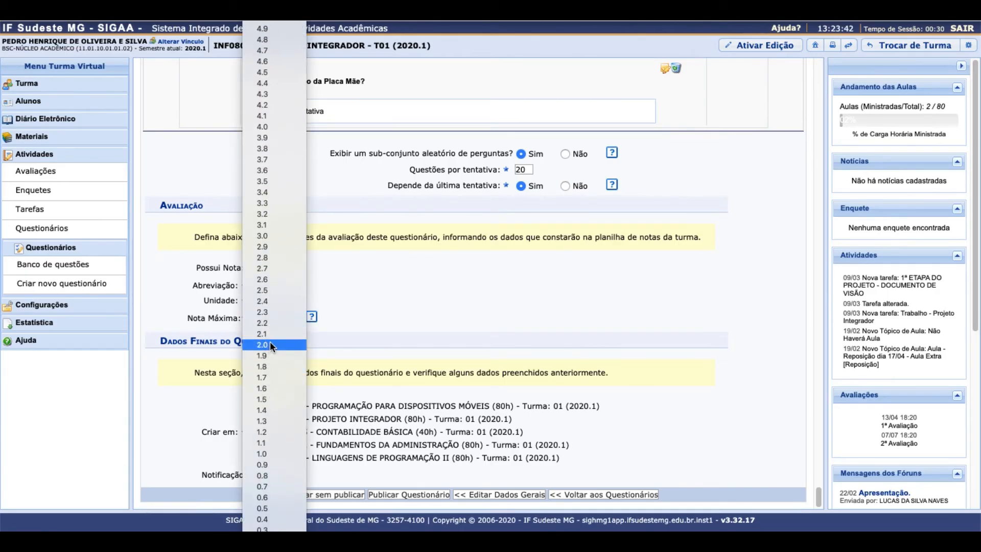
{"action": "left_click", "coordinate": [267, 237]}
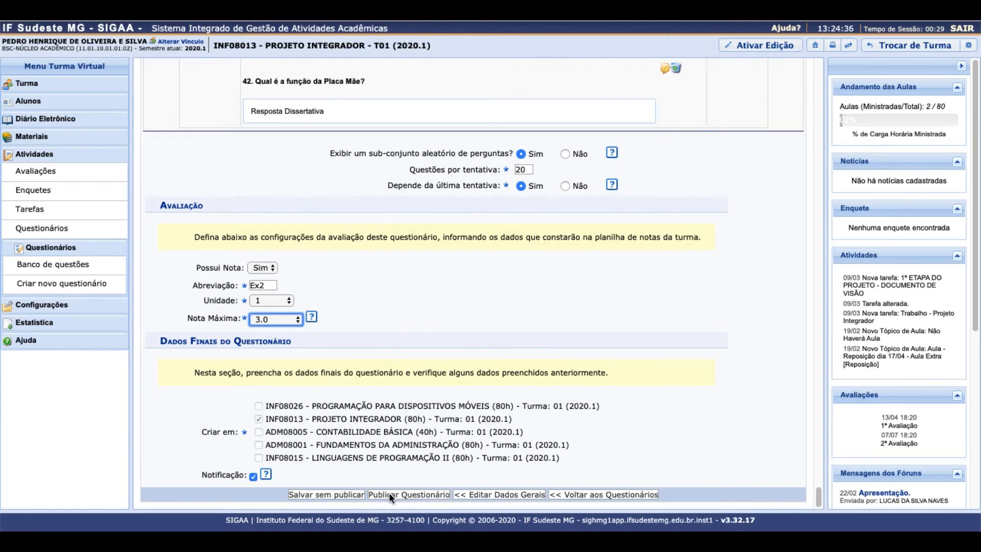
{"action": "left_click", "coordinate": [401, 493]}
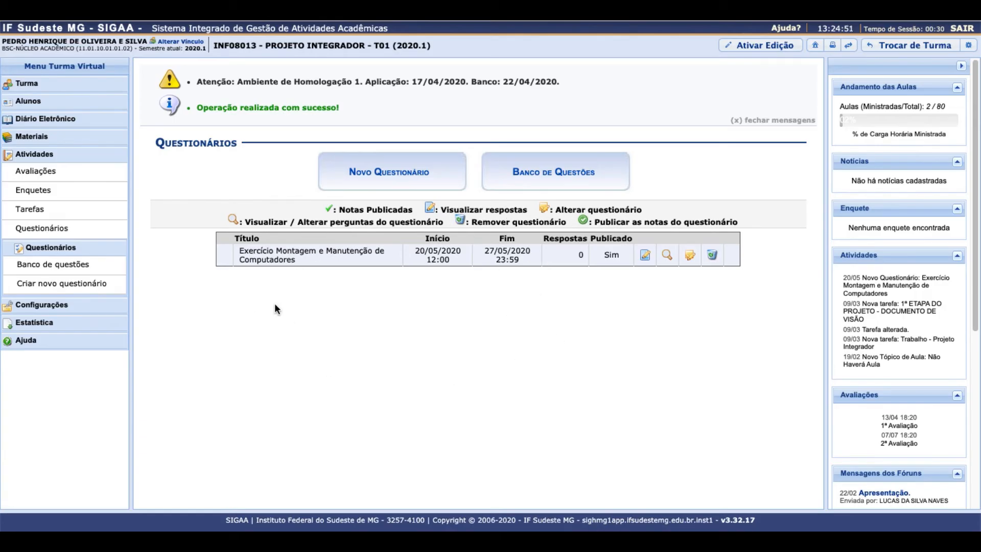
- Switch the class to the student view and access the questionnaire "Exercício Montagem e Manutenção de Computadores" to start an attempt
{"action": "left_click", "coordinate": [27, 83]}
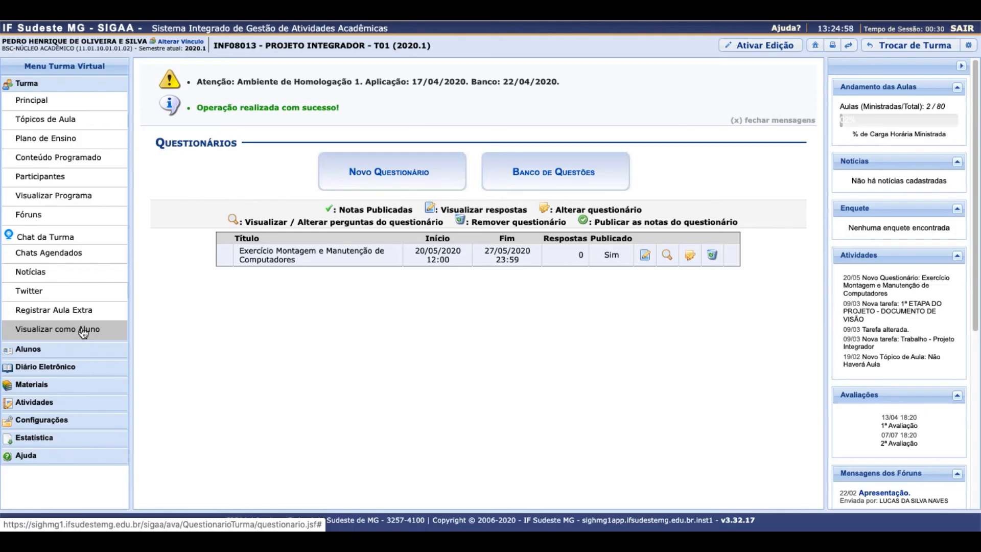
{"action": "left_click", "coordinate": [84, 333]}
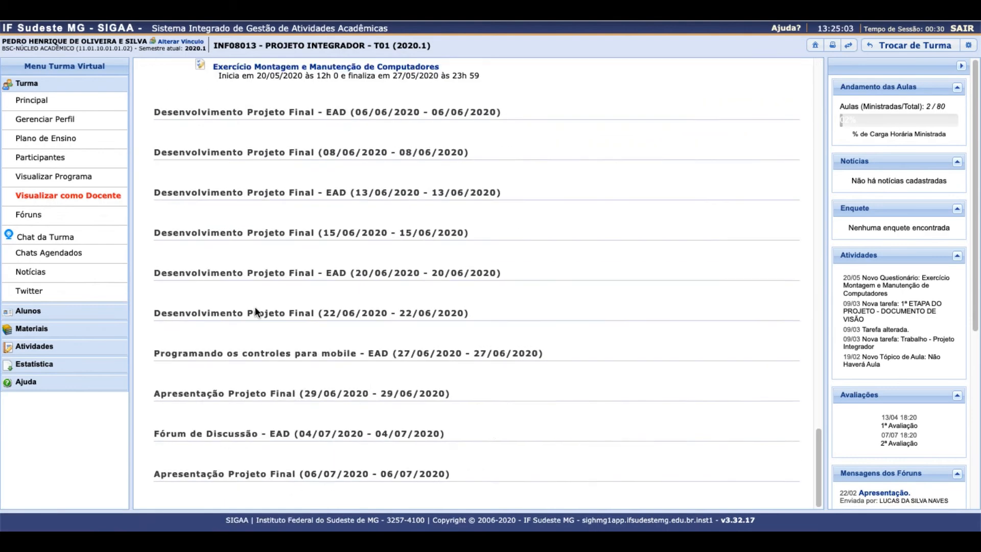
{"action": "scroll", "coordinate": [322, 252], "scroll_direction": "up", "scroll_amount": 3}
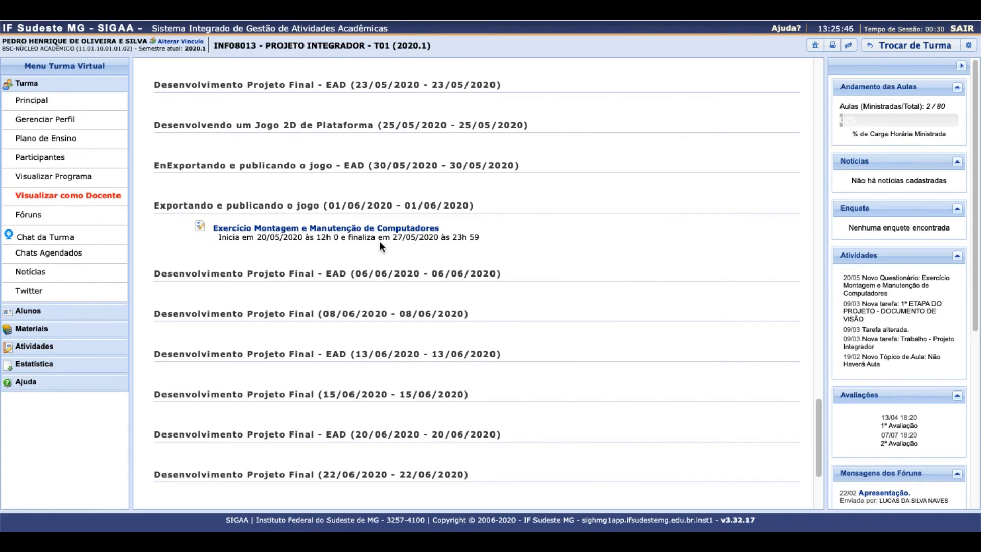
{"action": "left_click", "coordinate": [301, 228]}
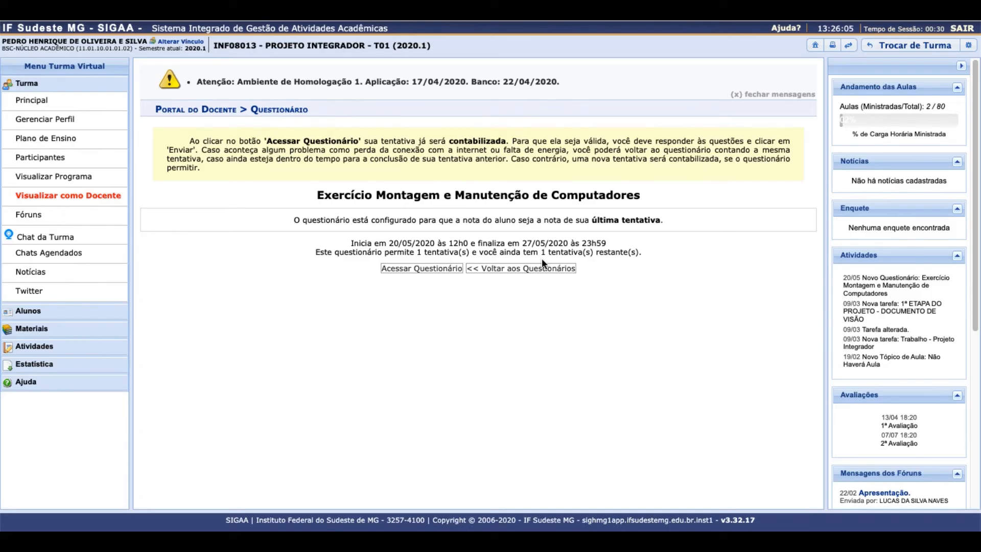
{"action": "left_click", "coordinate": [401, 269]}
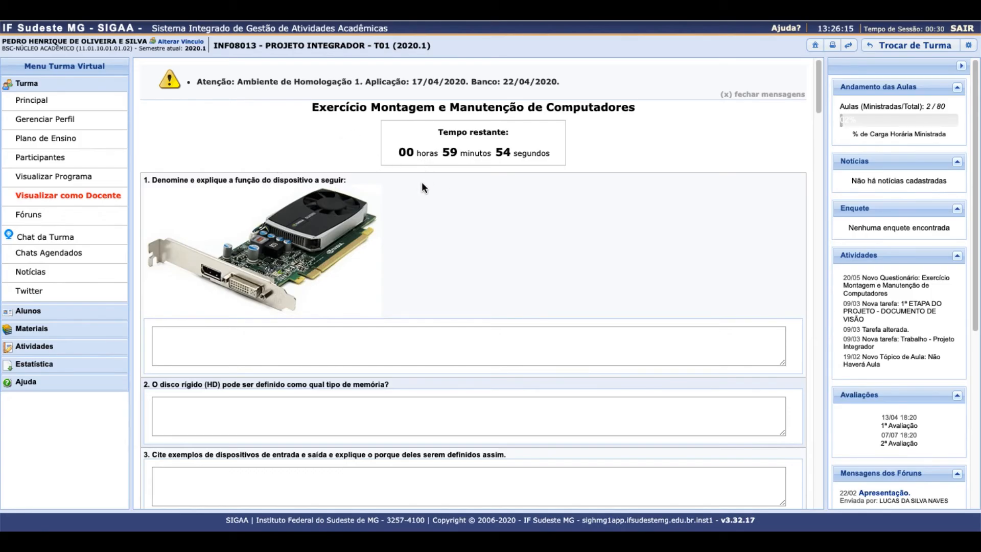
- Examine the attempt's remaining time, its randomly drawn questions and the submission options at the end
{"action": "scroll", "coordinate": [421, 182], "scroll_direction": "down", "scroll_amount": 3}
{"action": "scroll", "coordinate": [416, 207], "scroll_direction": "down", "scroll_amount": 2}
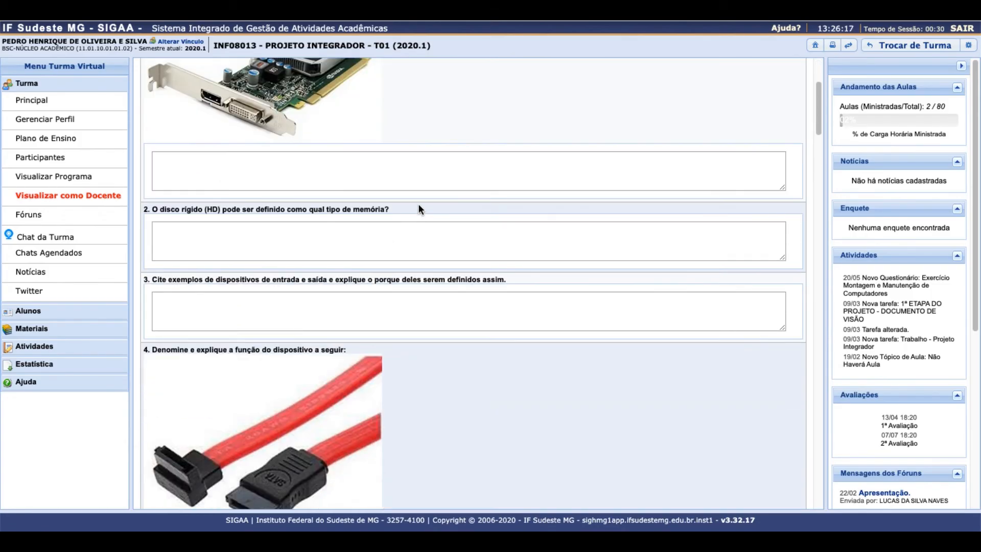
{"action": "scroll", "coordinate": [417, 205], "scroll_direction": "up", "scroll_amount": 4}
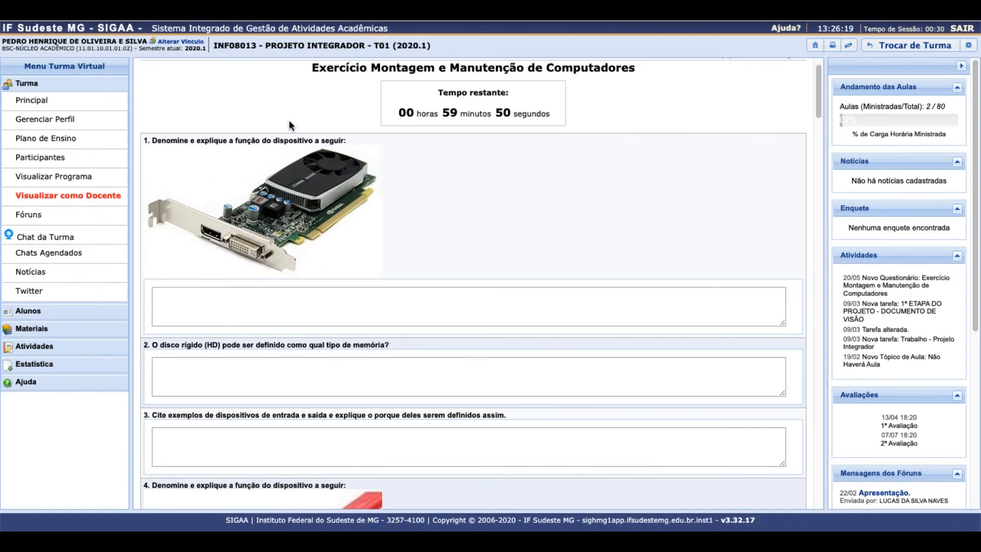
{"action": "scroll", "coordinate": [406, 239], "scroll_direction": "down", "scroll_amount": 6}
{"action": "scroll", "coordinate": [406, 239], "scroll_direction": "down", "scroll_amount": 20}
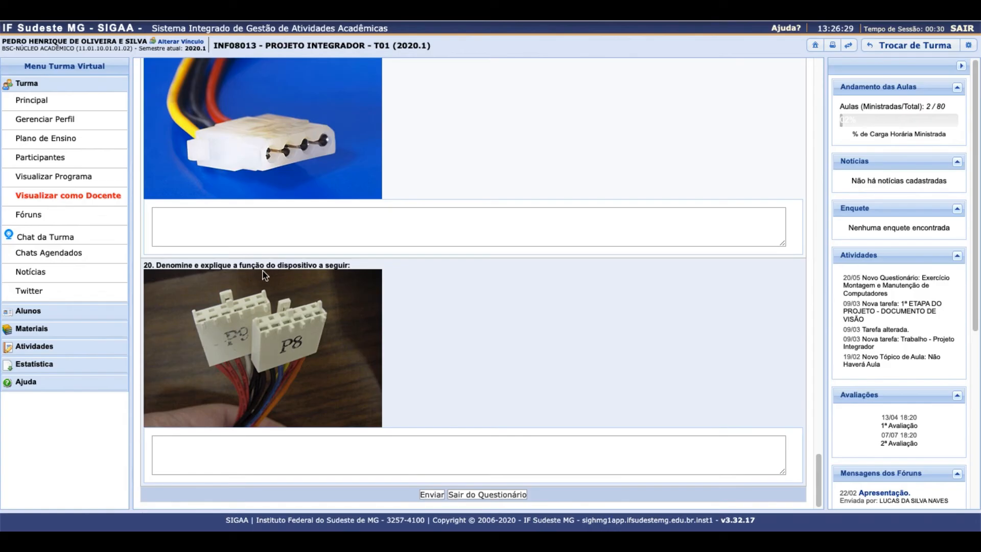
{"action": "scroll", "coordinate": [264, 275], "scroll_direction": "up", "scroll_amount": 20}
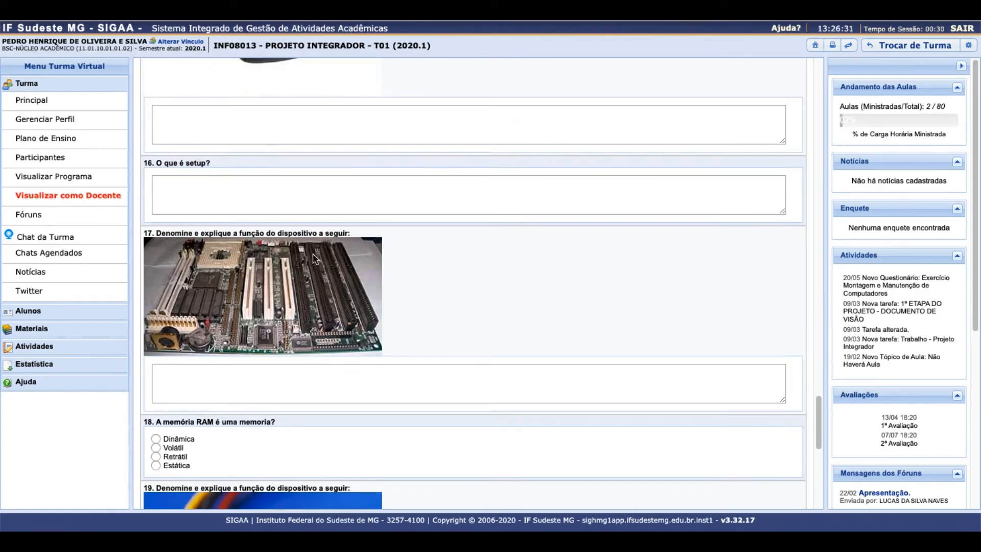
{"action": "scroll", "coordinate": [325, 268], "scroll_direction": "up", "scroll_amount": 2}
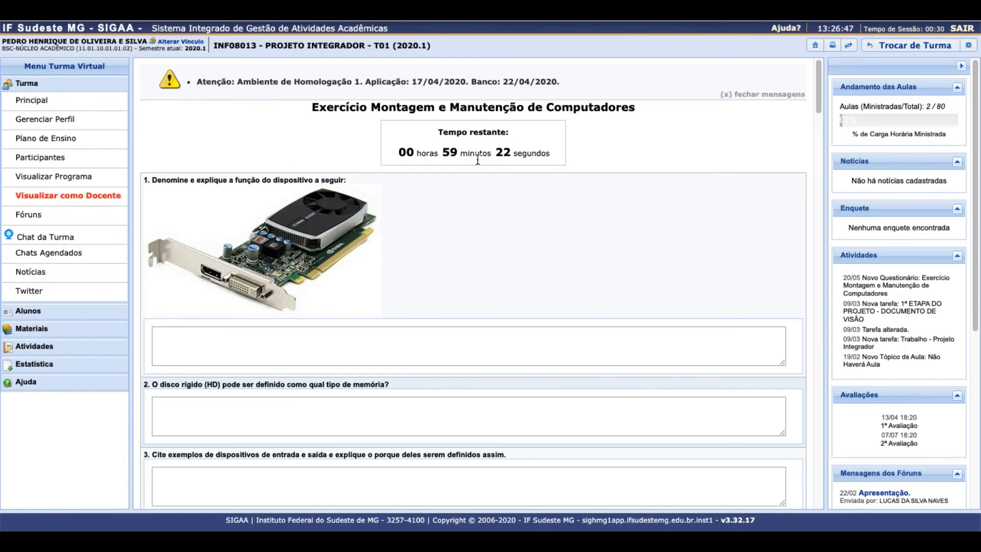
{"action": "scroll", "coordinate": [489, 149], "scroll_direction": "down", "scroll_amount": 8}
{"action": "scroll", "coordinate": [464, 224], "scroll_direction": "down", "scroll_amount": 15}
{"action": "scroll", "coordinate": [463, 227], "scroll_direction": "down", "scroll_amount": 15}
{"action": "scroll", "coordinate": [462, 221], "scroll_direction": "up", "scroll_amount": 8}
{"action": "scroll", "coordinate": [462, 221], "scroll_direction": "down", "scroll_amount": 5}
{"action": "scroll", "coordinate": [463, 221], "scroll_direction": "up", "scroll_amount": 20}
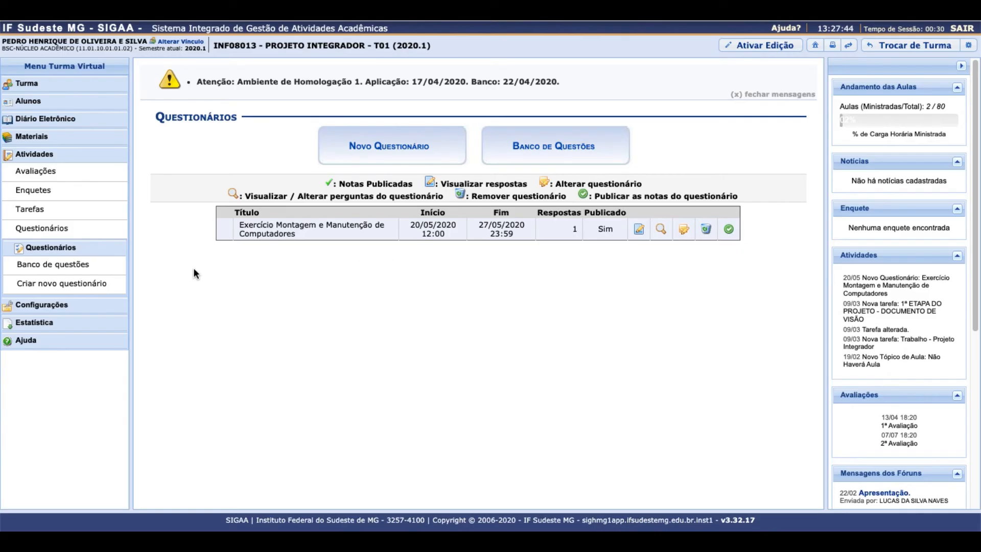
- Open the student's submitted response to the questionnaire for correction and look through the answers
{"action": "left_click", "coordinate": [48, 235]}
{"action": "left_click", "coordinate": [639, 230]}
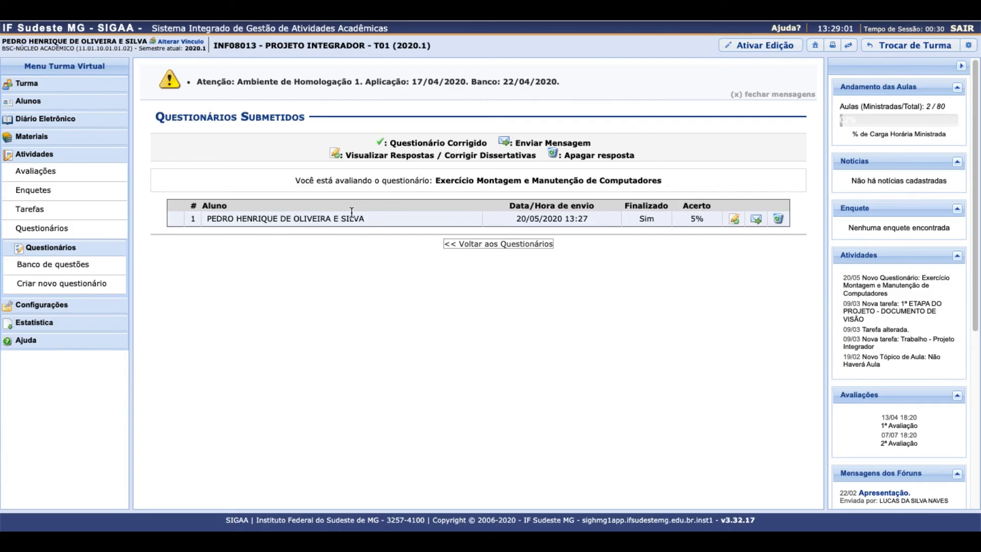
{"action": "left_click", "coordinate": [735, 228]}
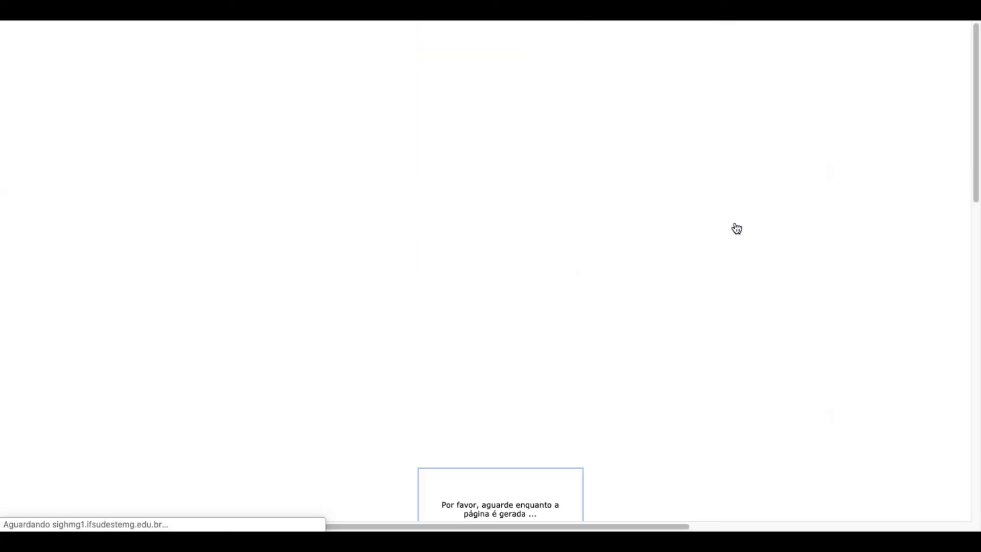
{"action": "scroll", "coordinate": [386, 281], "scroll_direction": "down", "scroll_amount": 2}
{"action": "scroll", "coordinate": [384, 276], "scroll_direction": "down", "scroll_amount": 2}
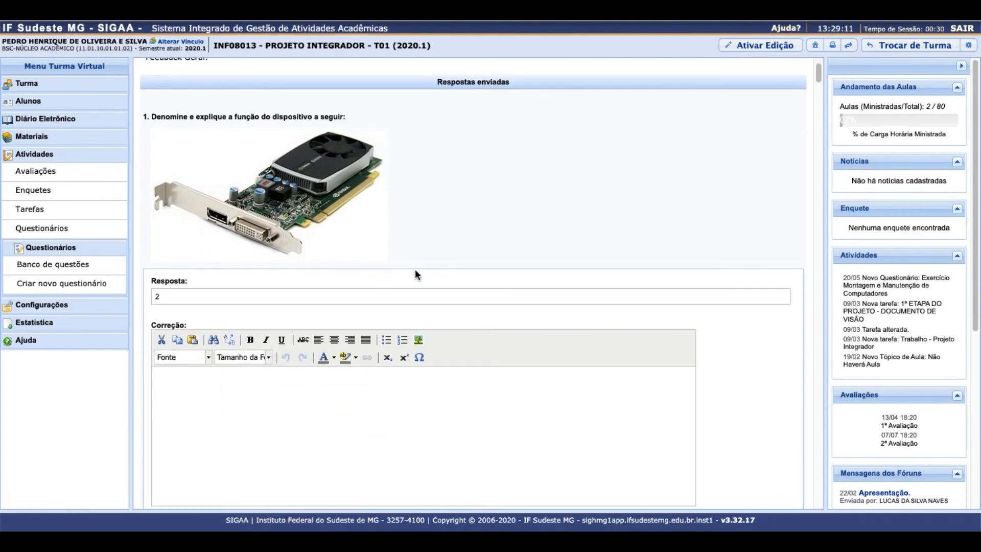
{"action": "scroll", "coordinate": [327, 212], "scroll_direction": "down", "scroll_amount": 3}
{"action": "scroll", "coordinate": [328, 211], "scroll_direction": "down", "scroll_amount": 20}
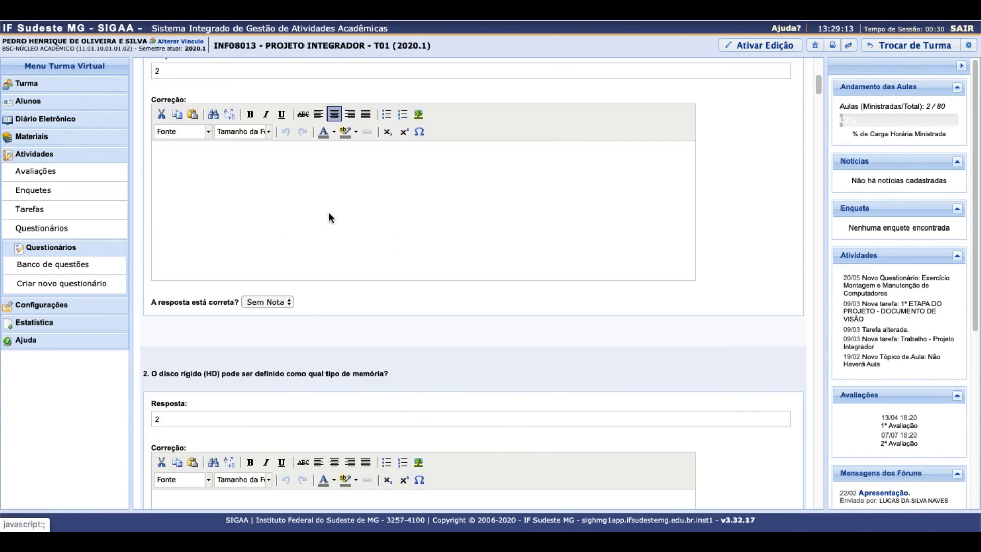
{"action": "scroll", "coordinate": [327, 231], "scroll_direction": "down", "scroll_amount": 20}
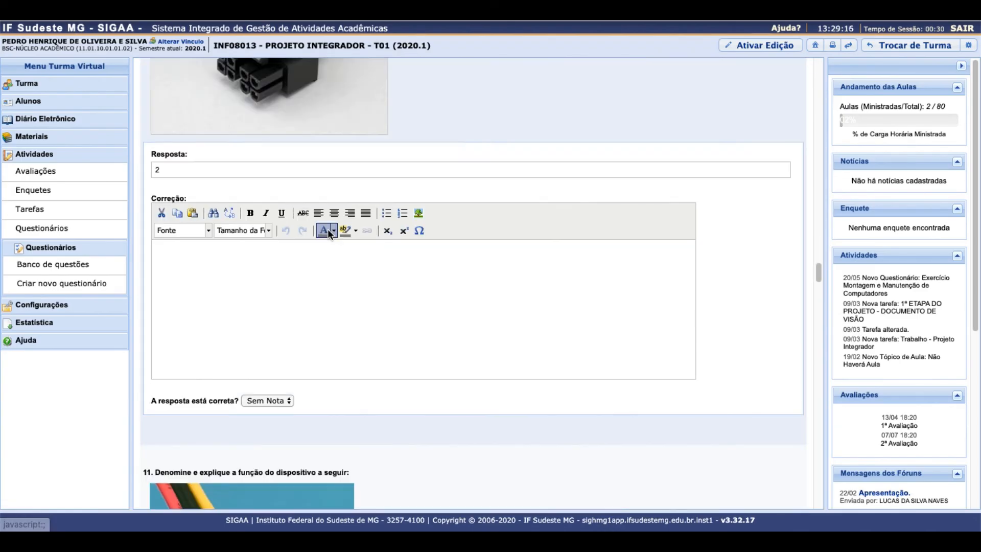
{"action": "scroll", "coordinate": [327, 231], "scroll_direction": "up", "scroll_amount": 20}
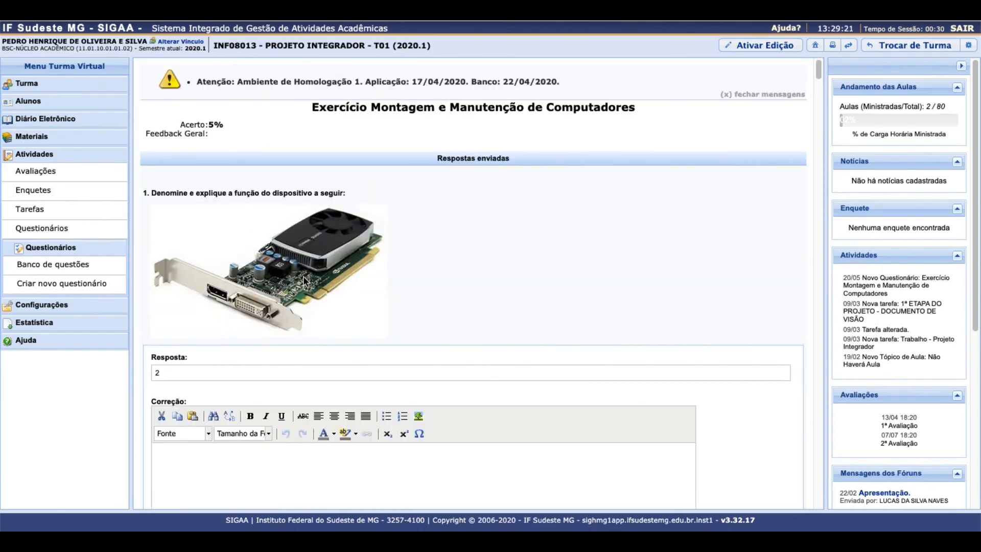
- Enter the correction "Placa de Video" for question 1 and grade its answer as 100% correct
{"action": "scroll", "coordinate": [327, 235], "scroll_direction": "down", "scroll_amount": 5}
{"action": "left_click", "coordinate": [226, 232]}
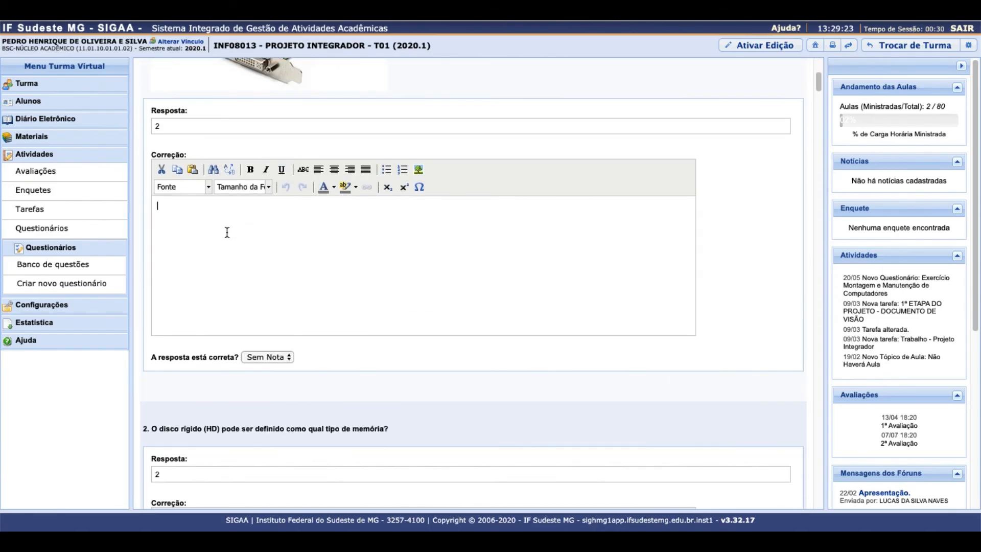
{"action": "scroll", "coordinate": [291, 225], "scroll_direction": "up", "scroll_amount": 4}
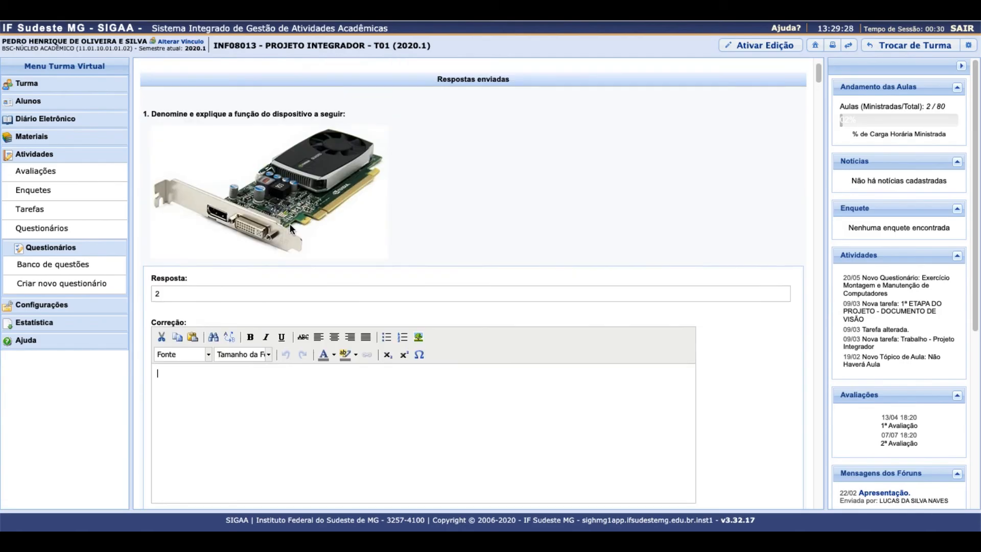
{"action": "scroll", "coordinate": [289, 225], "scroll_direction": "down", "scroll_amount": 2}
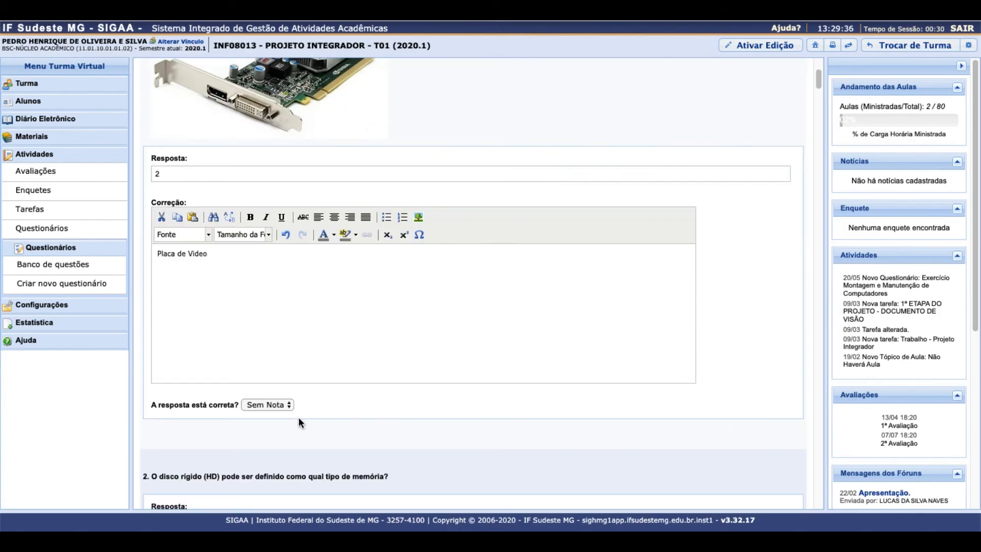
{"action": "left_click", "coordinate": [271, 404]}
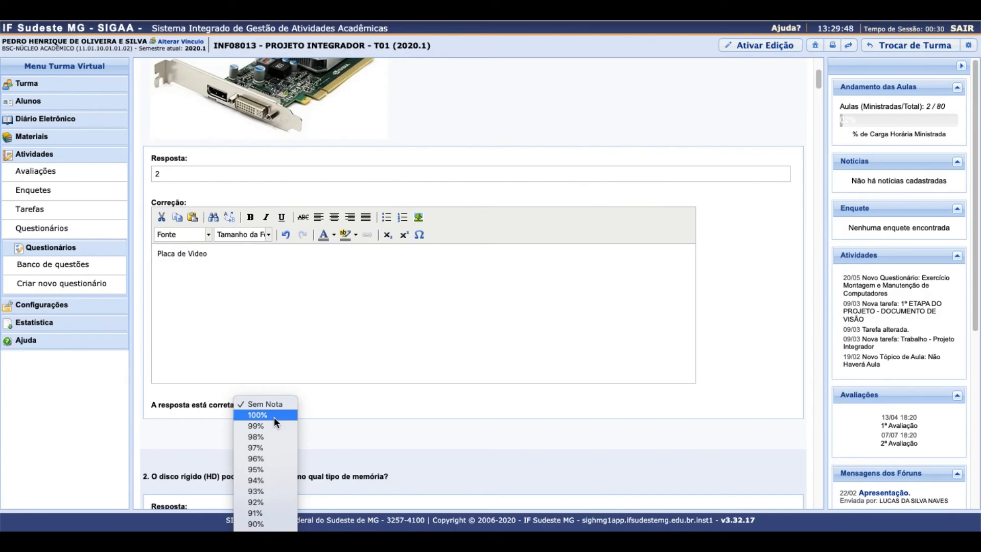
{"action": "scroll", "coordinate": [260, 444], "scroll_direction": "down", "scroll_amount": 20}
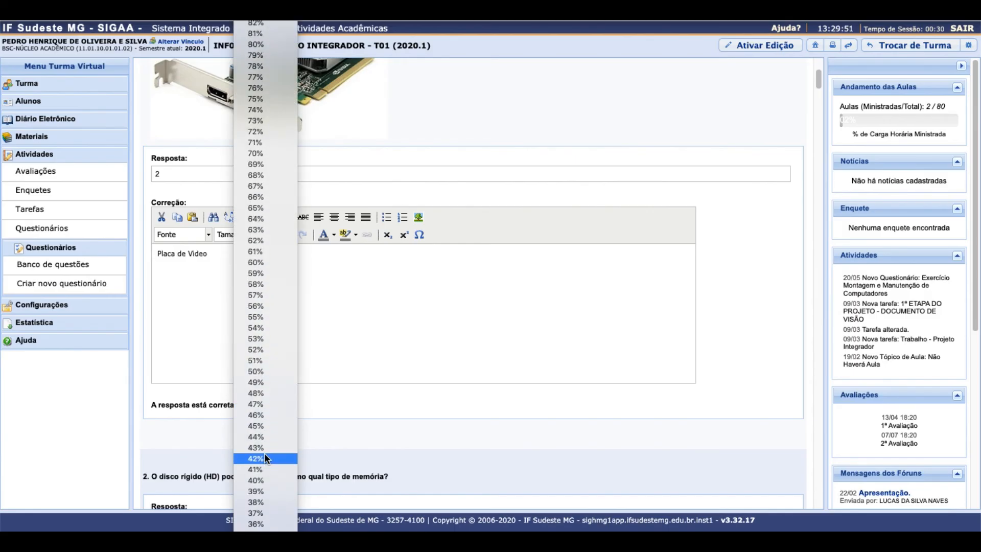
{"action": "scroll", "coordinate": [284, 286], "scroll_direction": "up", "scroll_amount": 15}
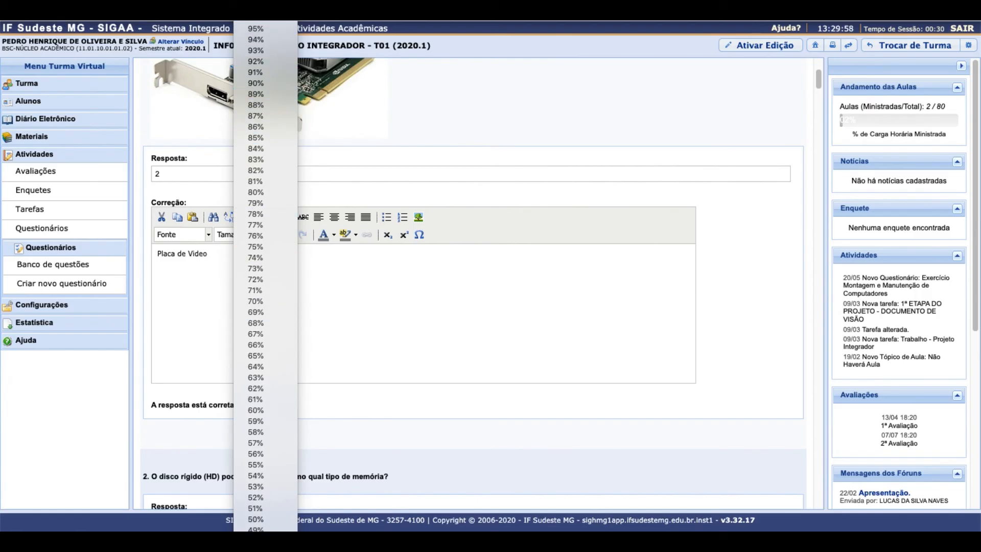
{"action": "left_click", "coordinate": [263, 22]}
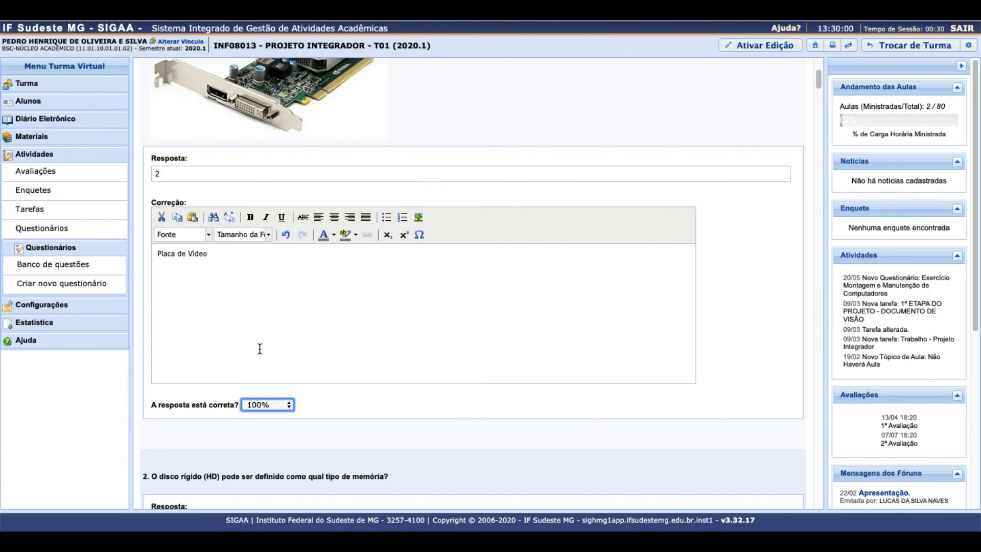
{"action": "left_click", "coordinate": [279, 406]}
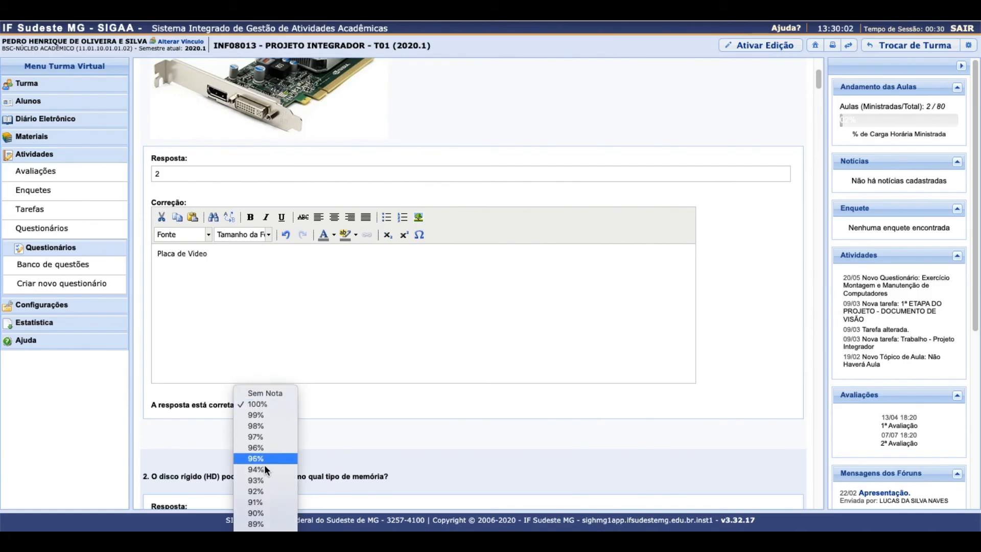
{"action": "left_click", "coordinate": [301, 302]}
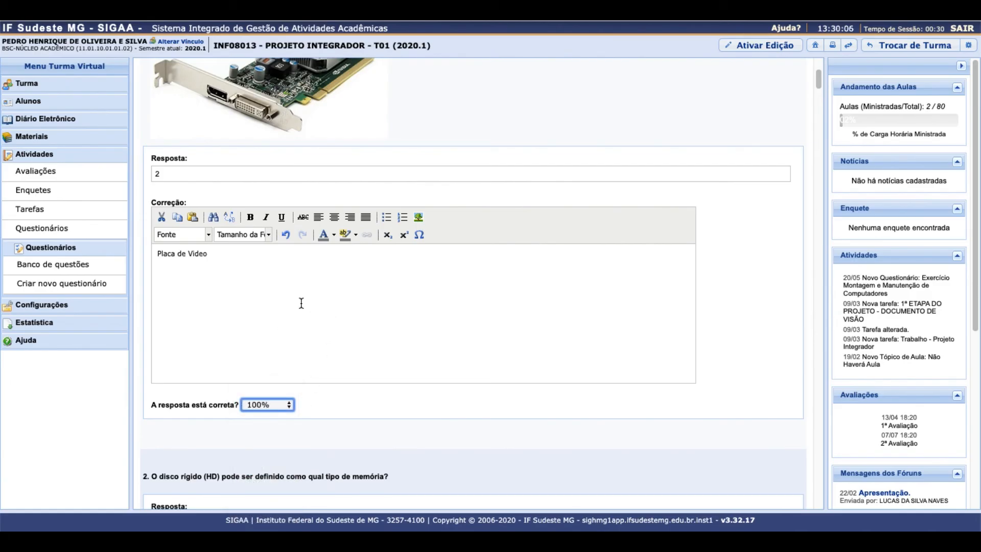
- Grade the remaining essay answers, giving the last one 98%, and submit the essay corrections
{"action": "scroll", "coordinate": [301, 303], "scroll_direction": "down", "scroll_amount": 1}
{"action": "scroll", "coordinate": [301, 303], "scroll_direction": "down", "scroll_amount": 5}
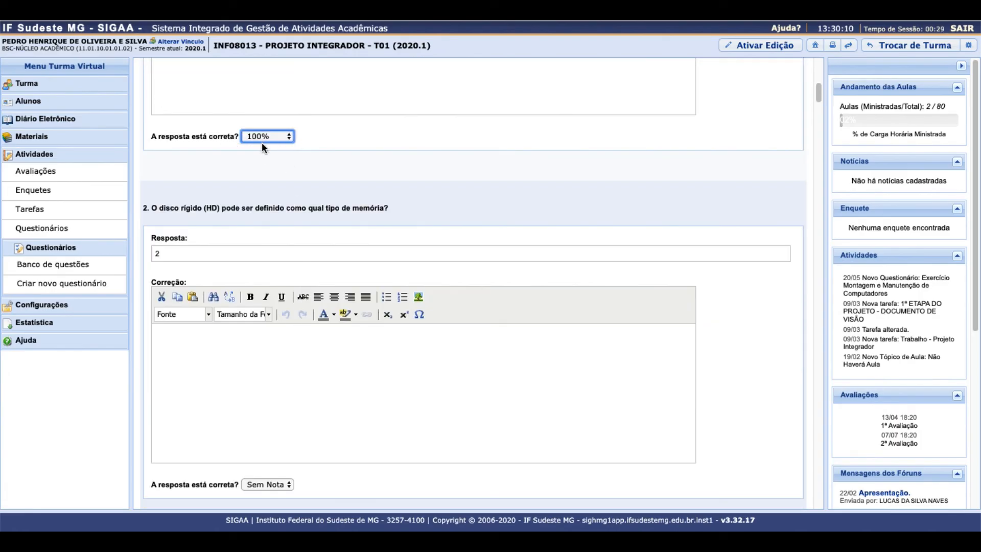
{"action": "scroll", "coordinate": [265, 158], "scroll_direction": "down", "scroll_amount": 5}
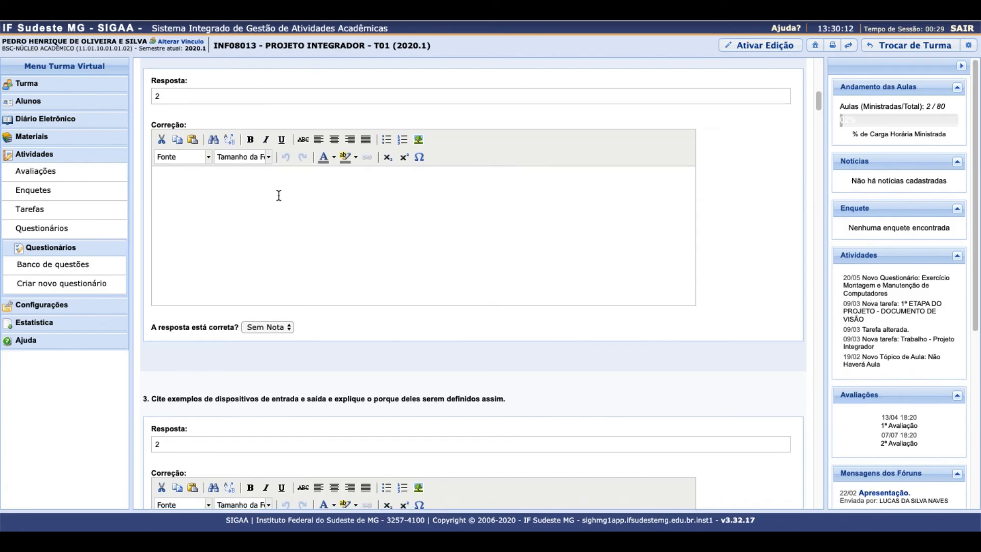
{"action": "left_click", "coordinate": [271, 225]}
{"action": "left_click", "coordinate": [271, 256]}
{"action": "scroll", "coordinate": [266, 278], "scroll_direction": "down", "scroll_amount": 12}
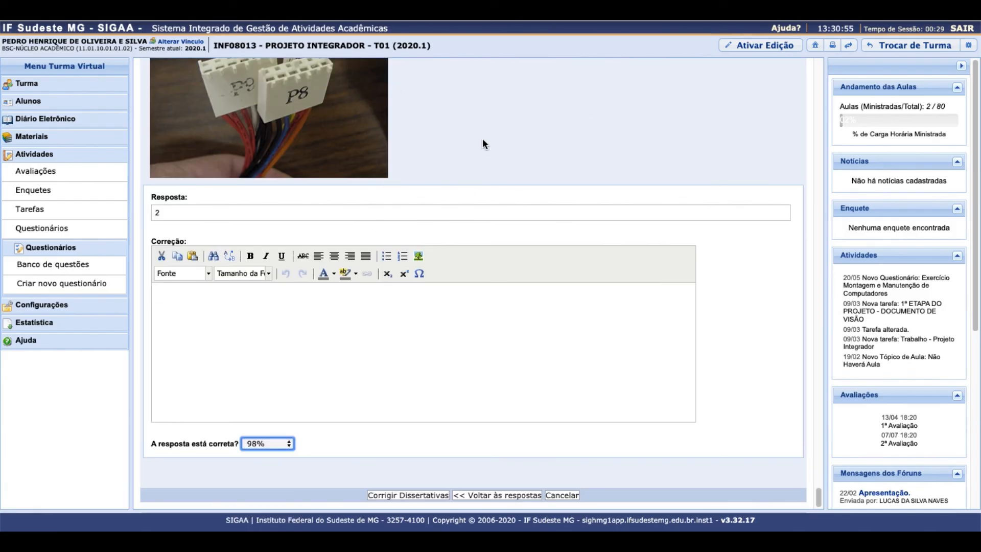
{"action": "left_click", "coordinate": [410, 495]}
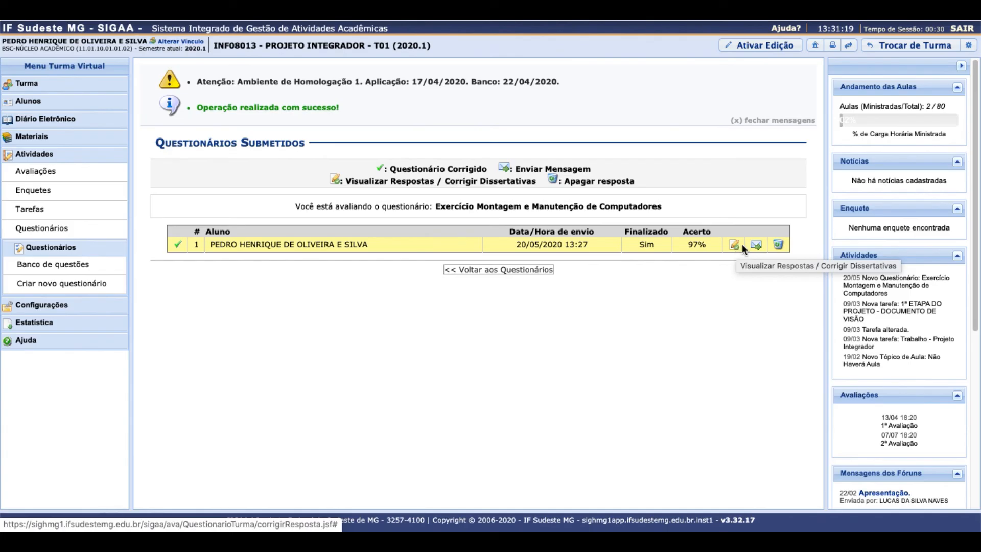
- View the message form addressed to the student and close it without sending anything
{"action": "left_click", "coordinate": [755, 245]}
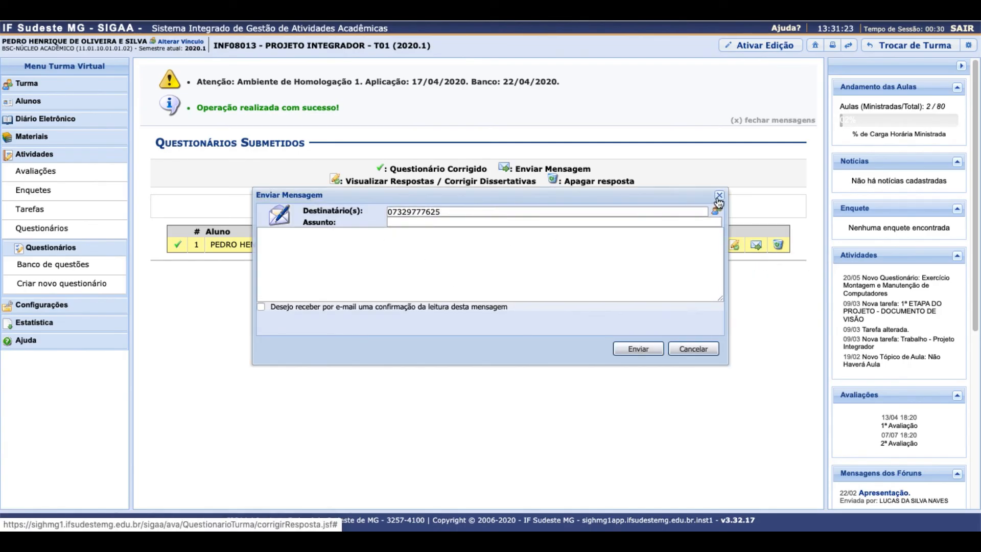
{"action": "left_click", "coordinate": [718, 196]}
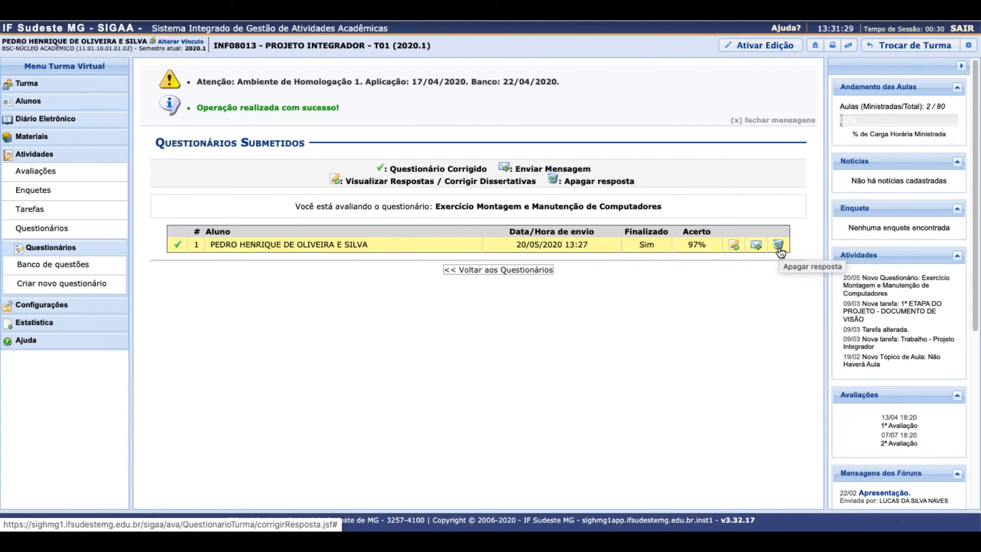
- Return to the questionnaire list and try to publish the grades of "Exercício Montagem e Manutenção de Computadores"
{"action": "left_click", "coordinate": [455, 270]}
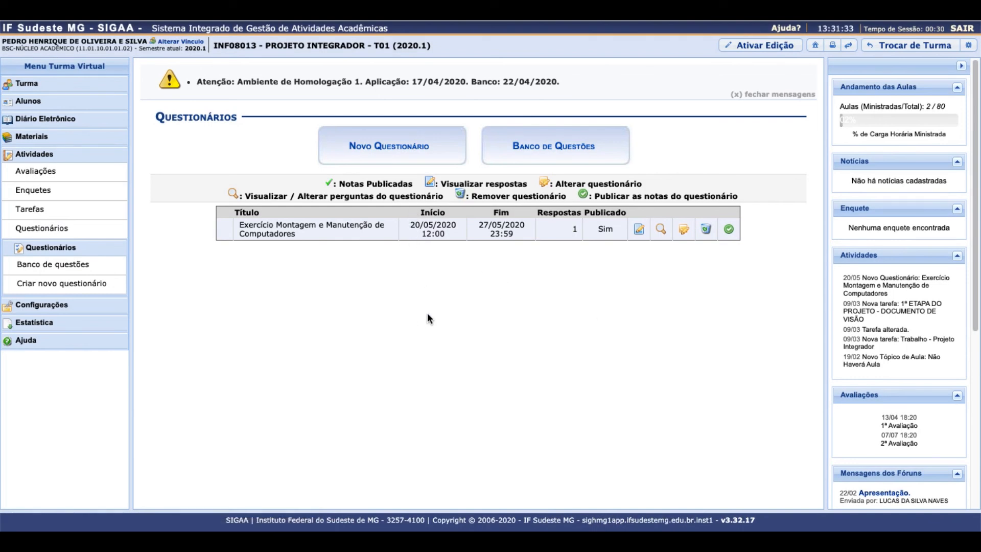
{"action": "left_click", "coordinate": [728, 231]}
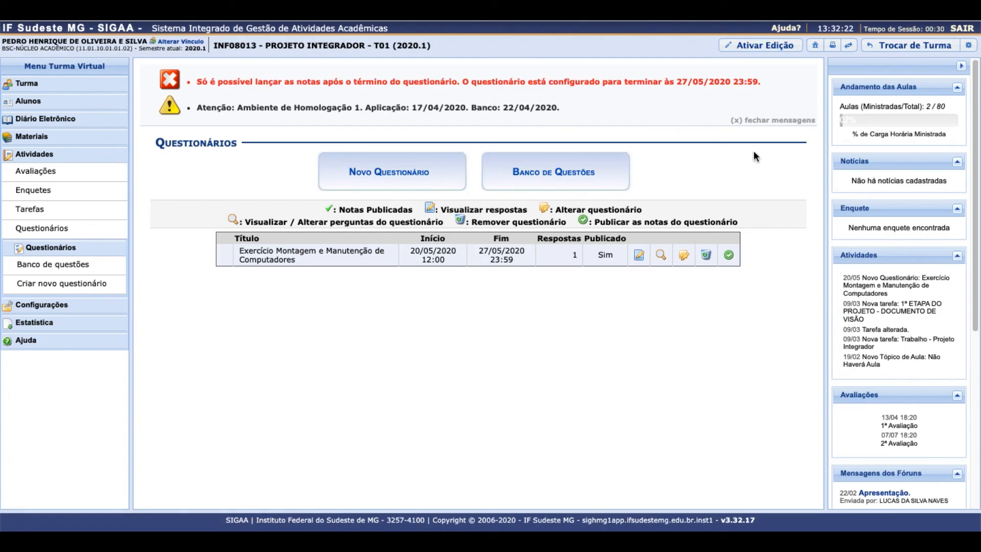
{"action": "left_click_drag", "start_coordinate": [677, 81], "coordinate": [730, 83]}
{"action": "left_click", "coordinate": [731, 289]}
{"action": "left_click", "coordinate": [735, 102]}
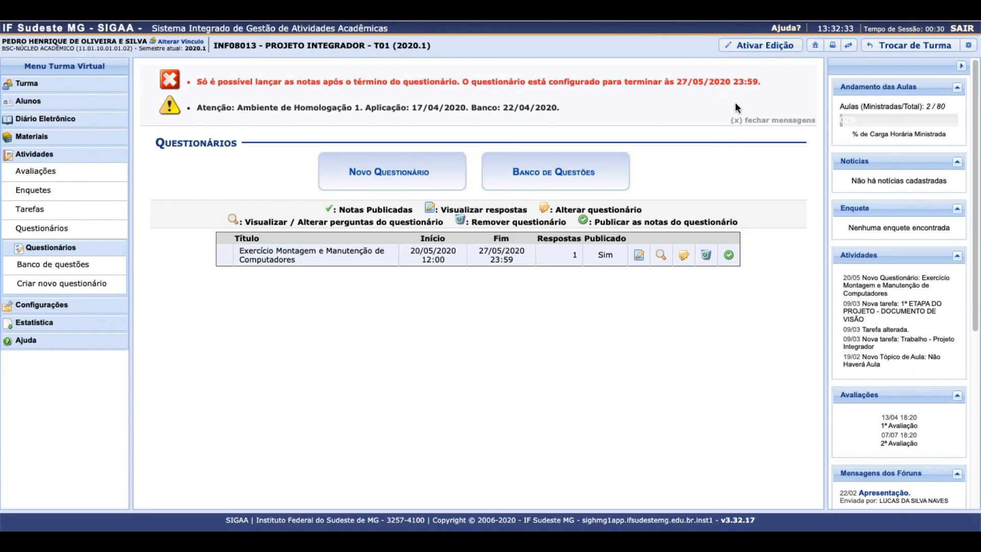